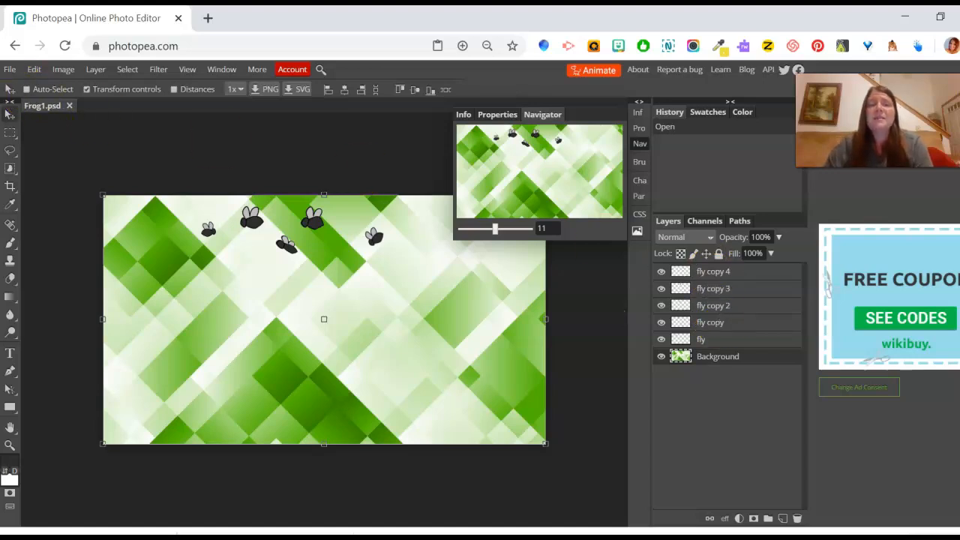
Step: Open the frogfly image from the Basics Frog Demo folder
{"action": "left_click", "coordinate": [10, 69]}
{"action": "left_click", "coordinate": [22, 105]}
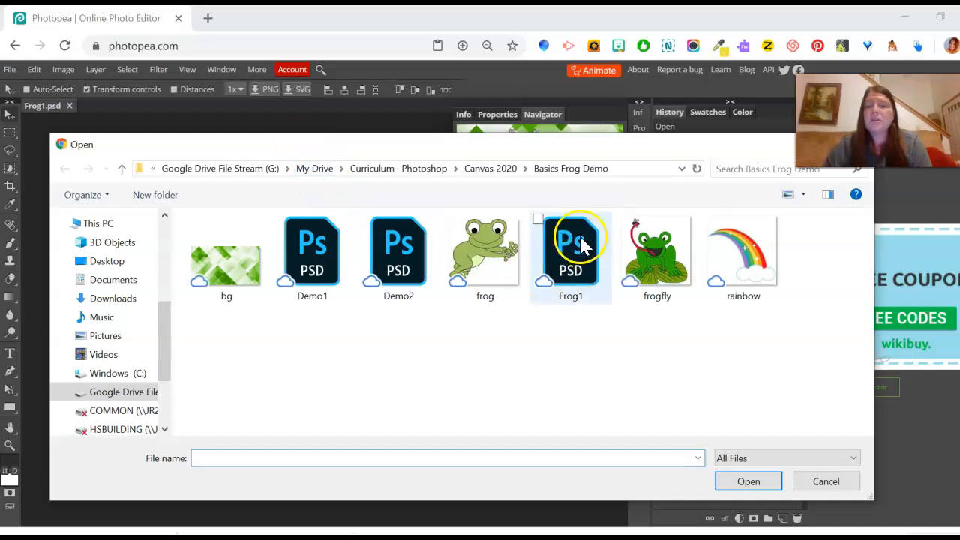
{"action": "double_click", "coordinate": [657, 258]}
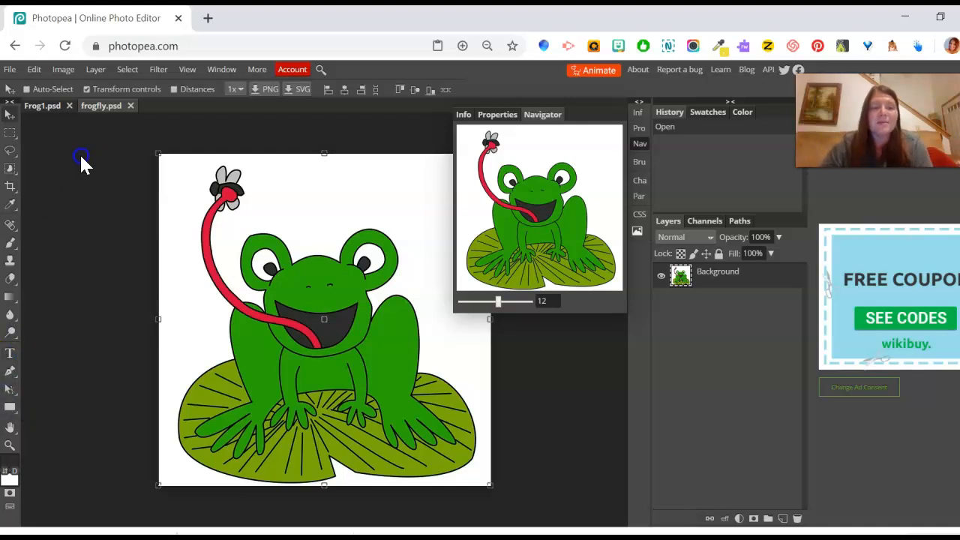
Step: Erase the white background around the fly at the tip of the tongue, using the Background Eraser with an enlarged brush
{"action": "right_click", "coordinate": [9, 279]}
{"action": "left_click", "coordinate": [41, 297]}
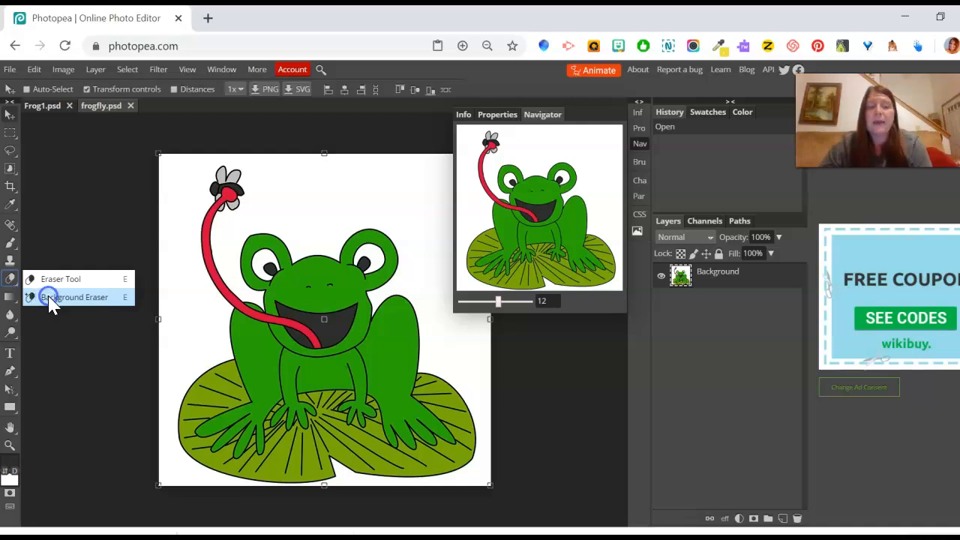
{"action": "left_click", "coordinate": [49, 300]}
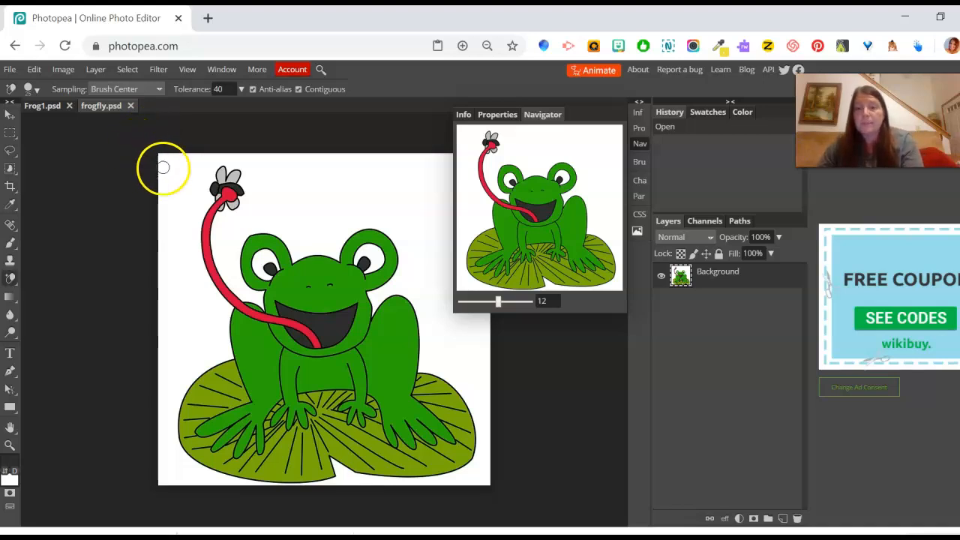
{"action": "key", "text": "bracketright"}
{"action": "key", "text": "bracketright"}
{"action": "key", "text": "bracketright"}
{"action": "key", "text": "bracketright"}
{"action": "key", "text": "bracketright"}
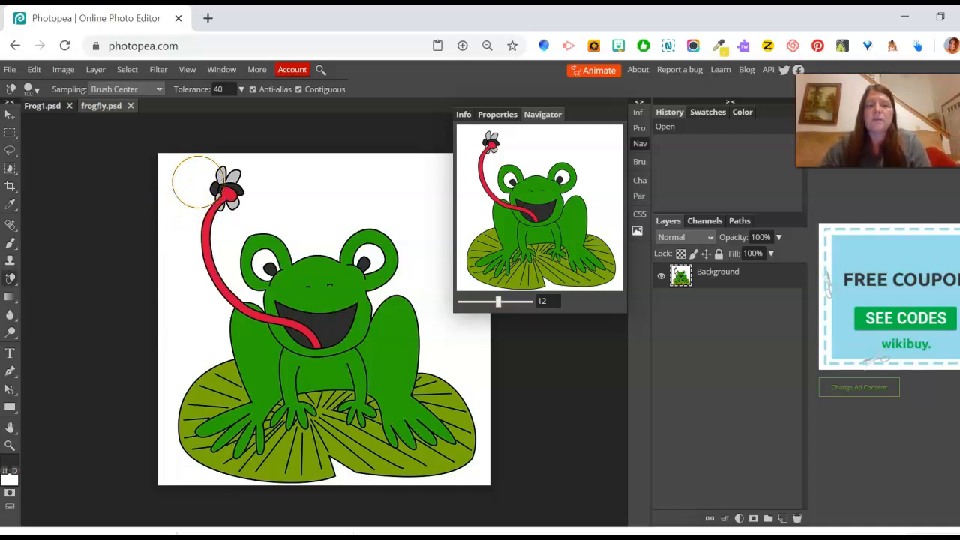
{"action": "left_click", "coordinate": [200, 184]}
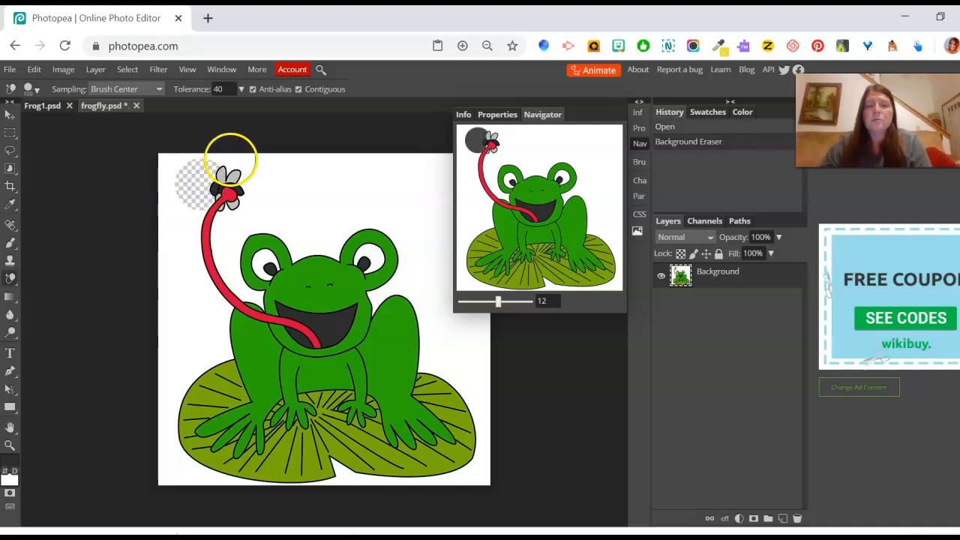
{"action": "left_click", "coordinate": [230, 159]}
{"action": "left_click", "coordinate": [253, 185]}
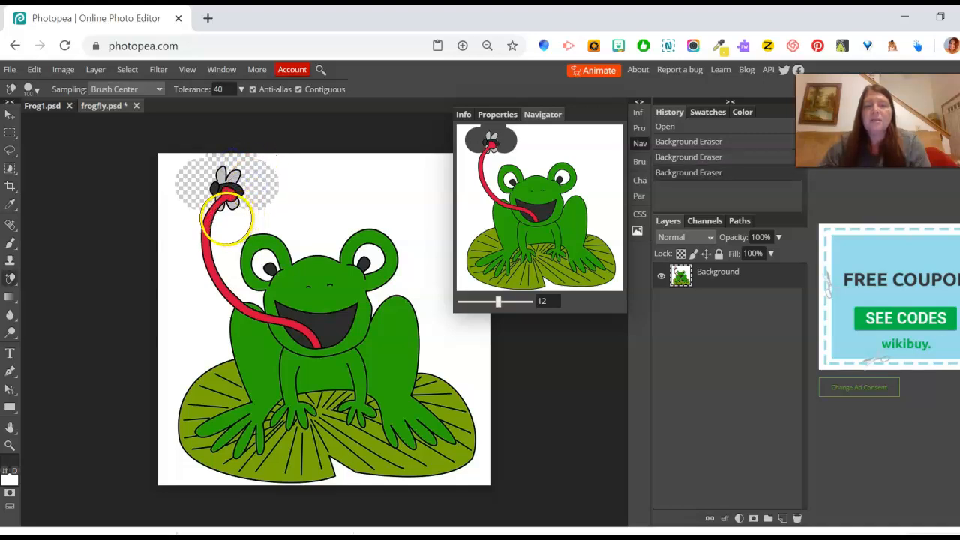
{"action": "left_click", "coordinate": [225, 217]}
Step: Erase the white background along the frog's left side and below the lily pad, undoing the stroke that cuts into the pad
{"action": "mouse_move", "coordinate": [192, 214]}
{"action": "left_mouse_down"}
{"action": "mouse_move", "coordinate": [158, 232]}
{"action": "mouse_move", "coordinate": [169, 192]}
{"action": "mouse_move", "coordinate": [140, 319]}
{"action": "mouse_move", "coordinate": [160, 272]}
{"action": "mouse_move", "coordinate": [153, 337]}
{"action": "mouse_move", "coordinate": [158, 248]}
{"action": "mouse_move", "coordinate": [180, 257]}
{"action": "mouse_move", "coordinate": [219, 321]}
{"action": "mouse_move", "coordinate": [218, 356]}
{"action": "mouse_move", "coordinate": [194, 362]}
{"action": "mouse_move", "coordinate": [184, 378]}
{"action": "mouse_move", "coordinate": [185, 321]}
{"action": "mouse_move", "coordinate": [137, 449]}
{"action": "mouse_move", "coordinate": [165, 417]}
{"action": "mouse_move", "coordinate": [165, 479]}
{"action": "mouse_move", "coordinate": [242, 470]}
{"action": "left_mouse_up"}
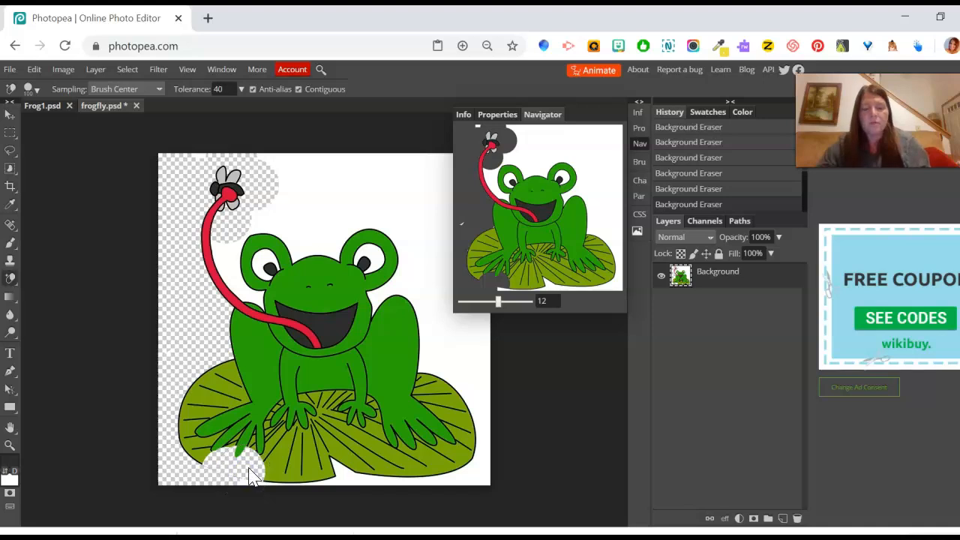
{"action": "key", "text": "ctrl+z"}
{"action": "left_click", "coordinate": [205, 479]}
{"action": "mouse_move", "coordinate": [205, 479]}
{"action": "left_mouse_down"}
{"action": "mouse_move", "coordinate": [317, 472]}
{"action": "mouse_move", "coordinate": [342, 481]}
{"action": "left_mouse_up"}
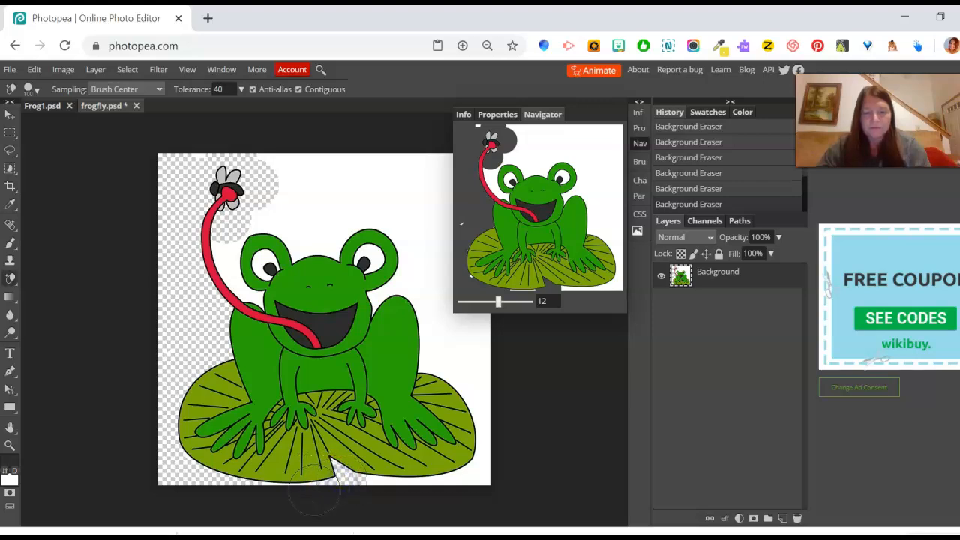
Step: Erase the white background around the lily pad's lower right and right edges, undoing and redoing the faulty stroke
{"action": "mouse_move", "coordinate": [367, 469]}
{"action": "left_mouse_down"}
{"action": "mouse_move", "coordinate": [434, 474]}
{"action": "mouse_move", "coordinate": [429, 483]}
{"action": "mouse_move", "coordinate": [478, 472]}
{"action": "mouse_move", "coordinate": [490, 459]}
{"action": "mouse_move", "coordinate": [488, 409]}
{"action": "mouse_move", "coordinate": [485, 450]}
{"action": "left_mouse_up"}
{"action": "key", "text": "ctrl+z"}
{"action": "left_click", "coordinate": [429, 484]}
{"action": "mouse_move", "coordinate": [477, 397]}
{"action": "left_mouse_down"}
{"action": "mouse_move", "coordinate": [448, 364]}
{"action": "mouse_move", "coordinate": [432, 363]}
{"action": "mouse_move", "coordinate": [428, 317]}
{"action": "left_mouse_up"}
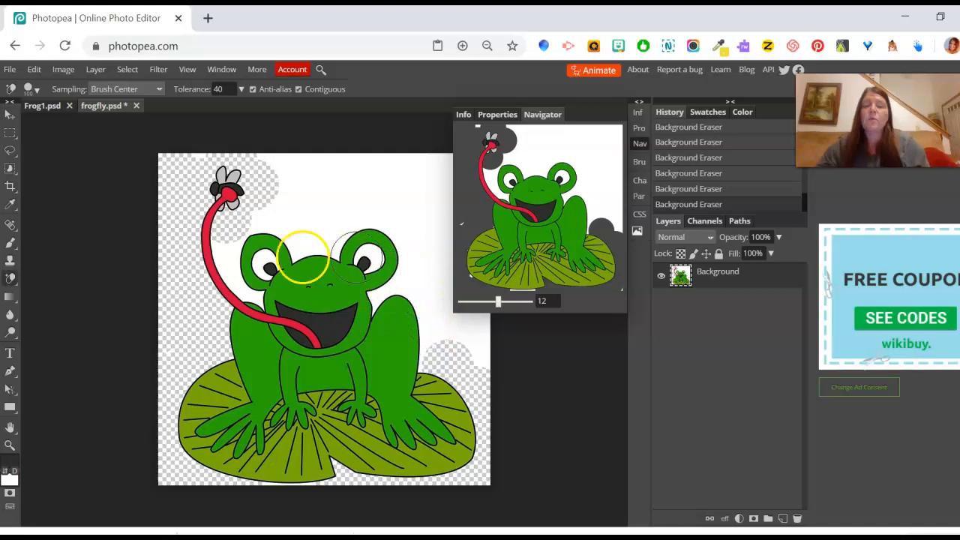
Step: Erase the remaining white between the tongue and face, above the head and along the frog's right side
{"action": "left_click_drag", "start_coordinate": [222, 259], "coordinate": [255, 276]}
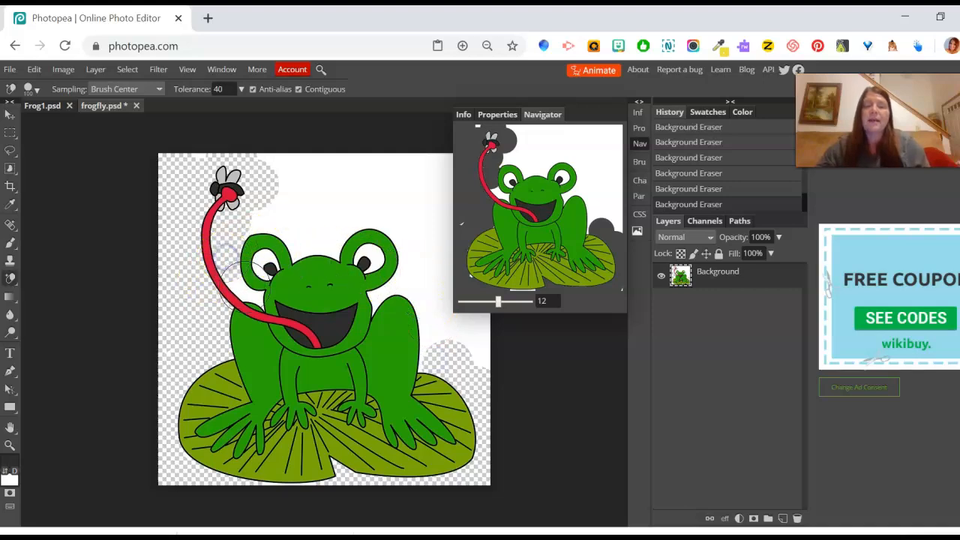
{"action": "mouse_move", "coordinate": [256, 224]}
{"action": "left_mouse_down"}
{"action": "mouse_move", "coordinate": [285, 193]}
{"action": "mouse_move", "coordinate": [274, 165]}
{"action": "left_mouse_up"}
{"action": "mouse_move", "coordinate": [293, 209]}
{"action": "left_mouse_down"}
{"action": "mouse_move", "coordinate": [306, 248]}
{"action": "mouse_move", "coordinate": [334, 244]}
{"action": "mouse_move", "coordinate": [336, 193]}
{"action": "mouse_move", "coordinate": [324, 183]}
{"action": "mouse_move", "coordinate": [326, 225]}
{"action": "mouse_move", "coordinate": [325, 183]}
{"action": "mouse_move", "coordinate": [448, 159]}
{"action": "left_mouse_up"}
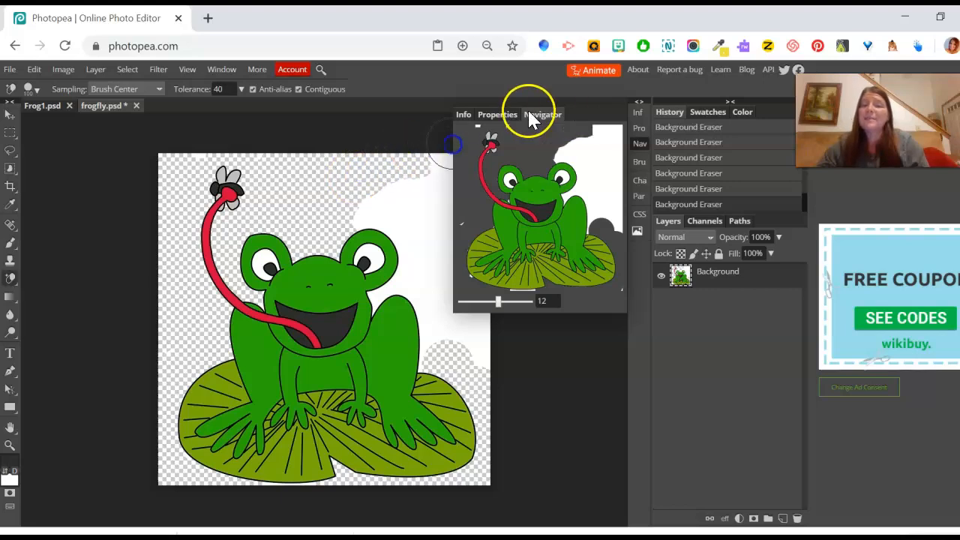
{"action": "left_click", "coordinate": [640, 100]}
{"action": "mouse_move", "coordinate": [372, 226]}
{"action": "left_mouse_down"}
{"action": "mouse_move", "coordinate": [350, 170]}
{"action": "mouse_move", "coordinate": [397, 158]}
{"action": "mouse_move", "coordinate": [385, 171]}
{"action": "mouse_move", "coordinate": [379, 251]}
{"action": "mouse_move", "coordinate": [381, 331]}
{"action": "mouse_move", "coordinate": [394, 362]}
{"action": "mouse_move", "coordinate": [329, 358]}
{"action": "mouse_move", "coordinate": [346, 334]}
{"action": "mouse_move", "coordinate": [364, 200]}
{"action": "mouse_move", "coordinate": [321, 189]}
{"action": "mouse_move", "coordinate": [281, 196]}
{"action": "mouse_move", "coordinate": [271, 209]}
{"action": "mouse_move", "coordinate": [305, 215]}
{"action": "mouse_move", "coordinate": [256, 221]}
{"action": "mouse_move", "coordinate": [329, 209]}
{"action": "mouse_move", "coordinate": [314, 238]}
{"action": "mouse_move", "coordinate": [325, 249]}
{"action": "mouse_move", "coordinate": [351, 238]}
{"action": "mouse_move", "coordinate": [283, 296]}
{"action": "mouse_move", "coordinate": [311, 293]}
{"action": "mouse_move", "coordinate": [326, 339]}
{"action": "left_mouse_up"}
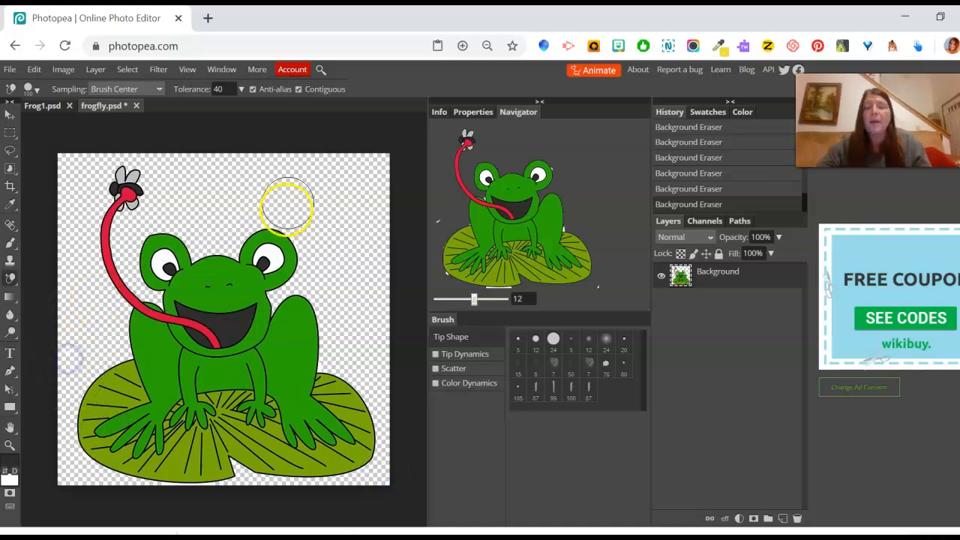
Step: Select and copy the whole cut-out frog image, and paste it into Frog1.psd
{"action": "left_click", "coordinate": [127, 69]}
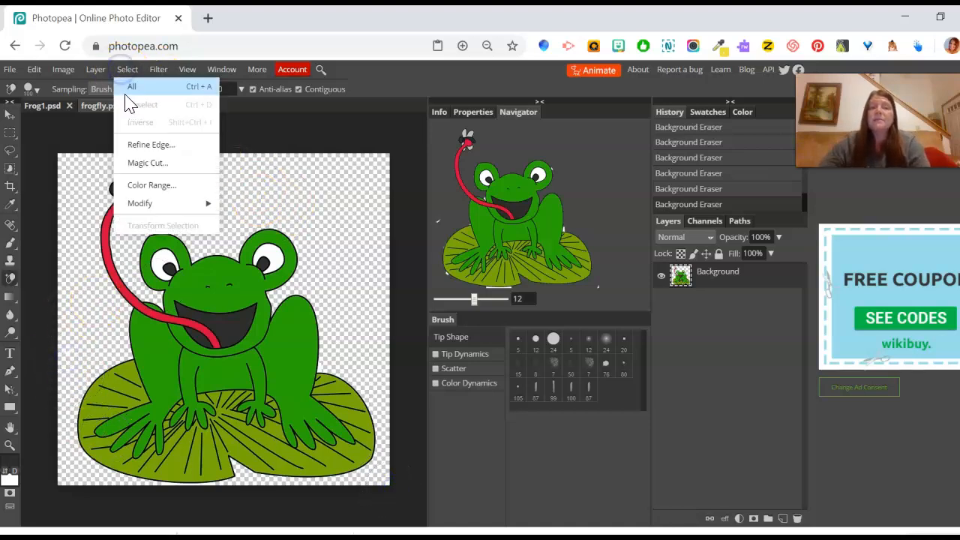
{"action": "left_click", "coordinate": [127, 87]}
{"action": "left_click", "coordinate": [35, 69]}
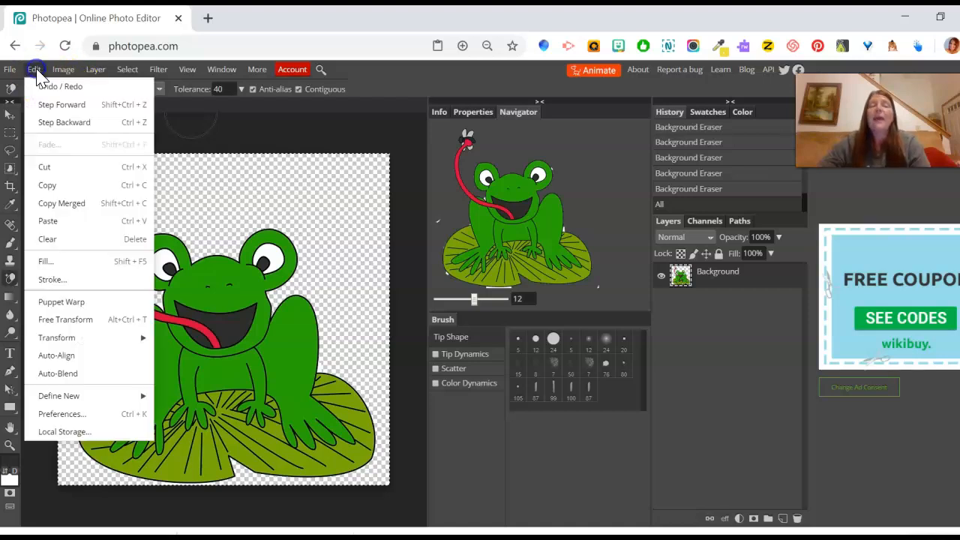
{"action": "left_click", "coordinate": [54, 185]}
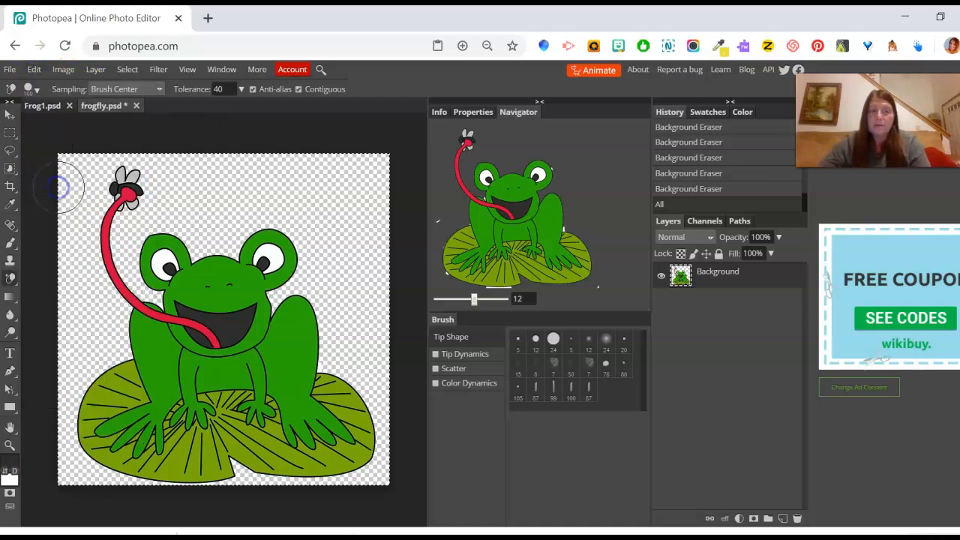
{"action": "left_click", "coordinate": [45, 106]}
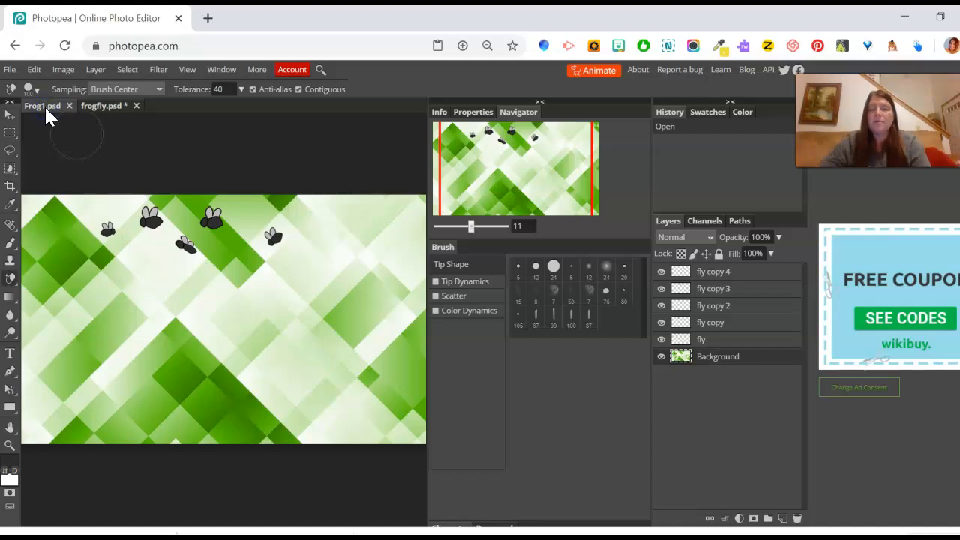
{"action": "left_click", "coordinate": [34, 69]}
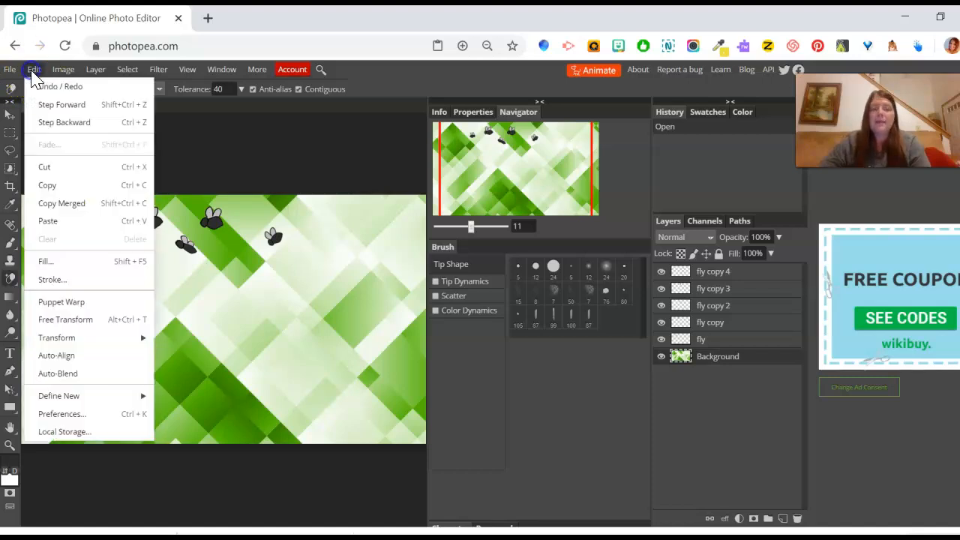
{"action": "left_click", "coordinate": [48, 220]}
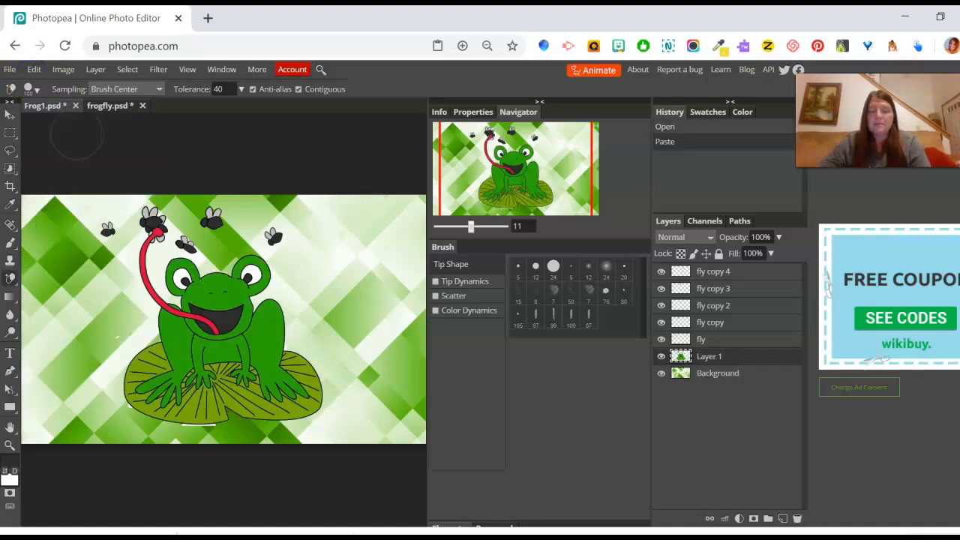
Step: Move the pasted frog layer to the left side of the green background, clear of the existing flies
{"action": "left_click", "coordinate": [540, 101]}
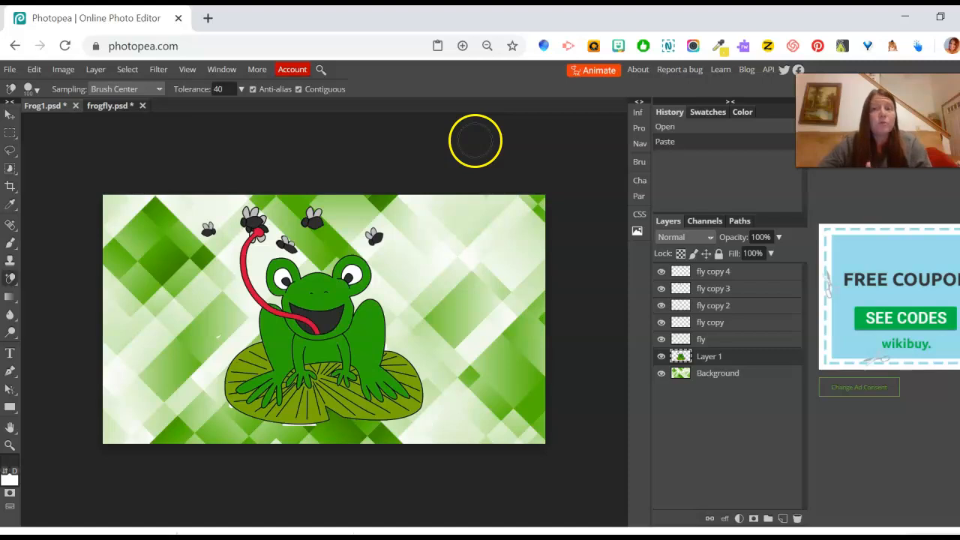
{"action": "left_click", "coordinate": [10, 114]}
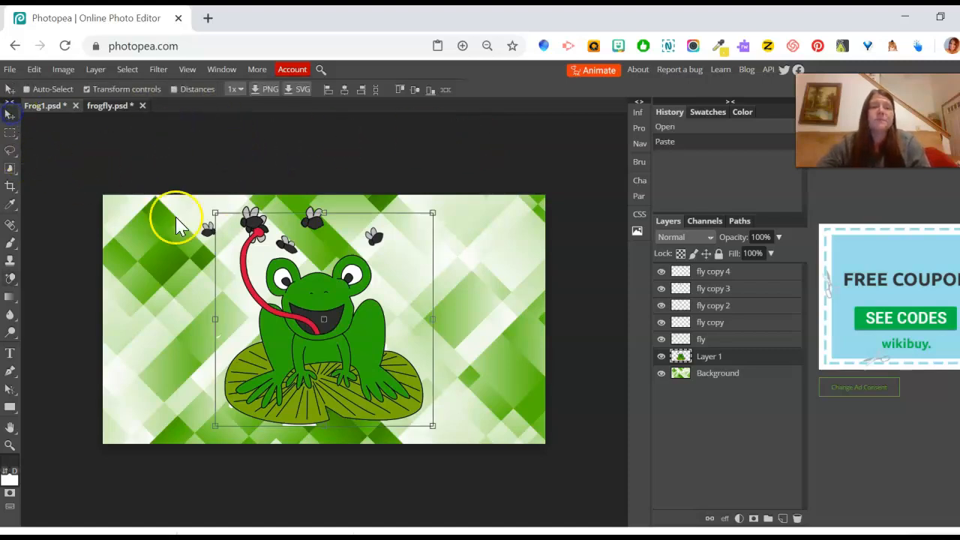
{"action": "left_click_drag", "start_coordinate": [296, 285], "coordinate": [202, 287]}
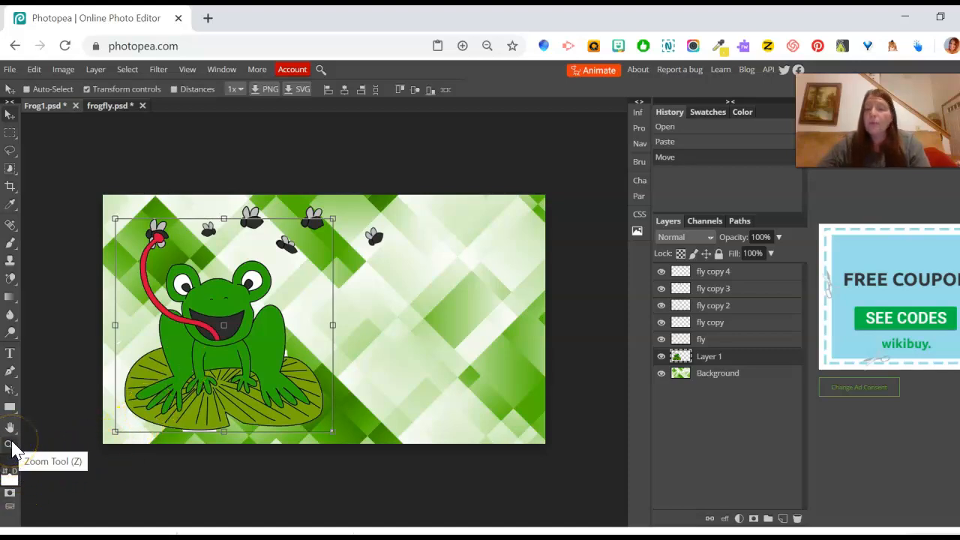
Step: Erase the leftover white patch between the frog's right leg and the lily pad with the Background Eraser
{"action": "left_click", "coordinate": [94, 401]}
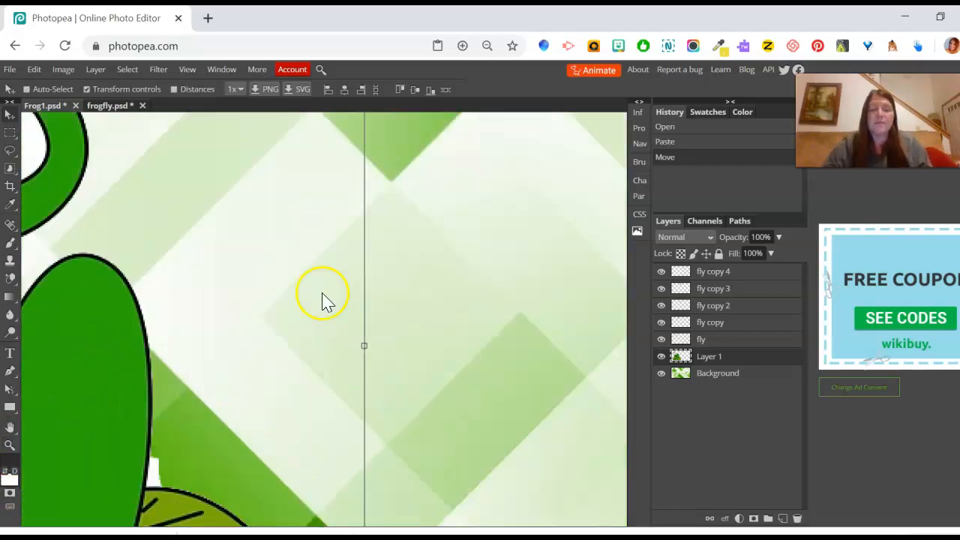
{"action": "scroll", "coordinate": [247, 456], "scroll_direction": "down", "scroll_amount": 5}
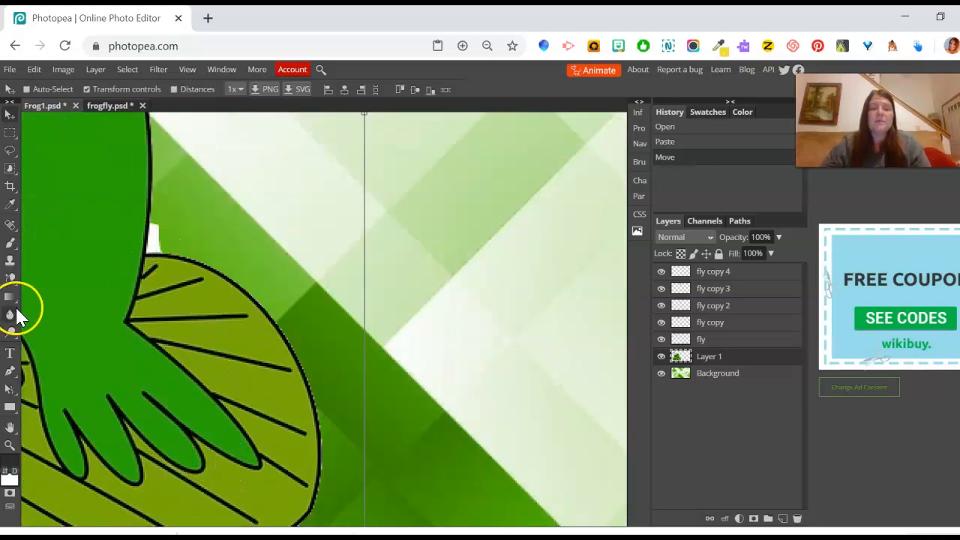
{"action": "left_click", "coordinate": [10, 263]}
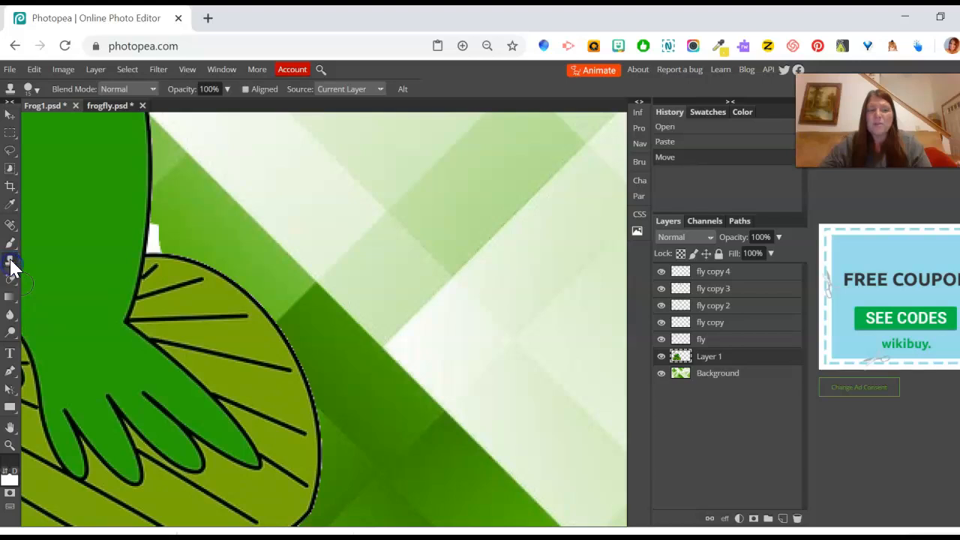
{"action": "left_click", "coordinate": [9, 281]}
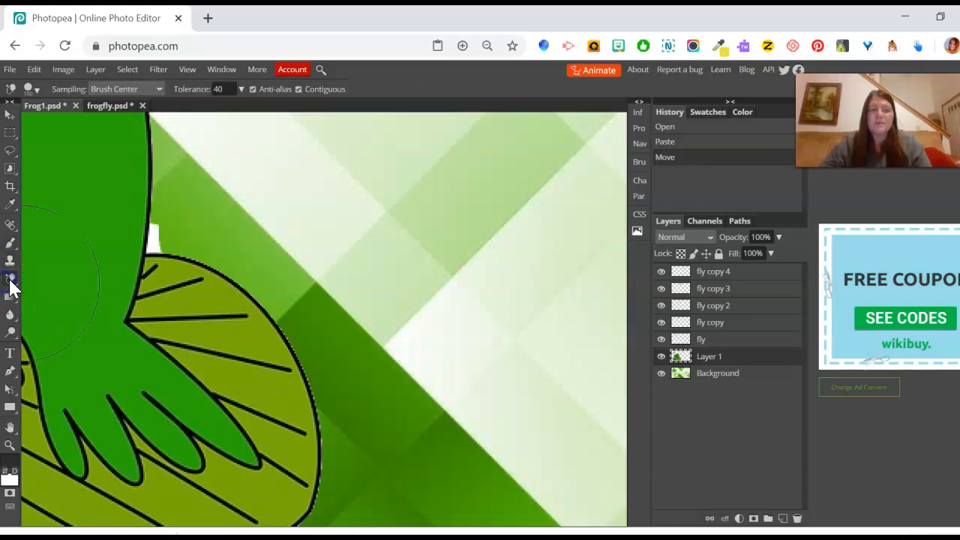
{"action": "mouse_move", "coordinate": [177, 219]}
{"action": "left_mouse_down"}
{"action": "mouse_move", "coordinate": [180, 231]}
{"action": "mouse_move", "coordinate": [158, 236]}
{"action": "mouse_move", "coordinate": [204, 260]}
{"action": "left_mouse_up"}
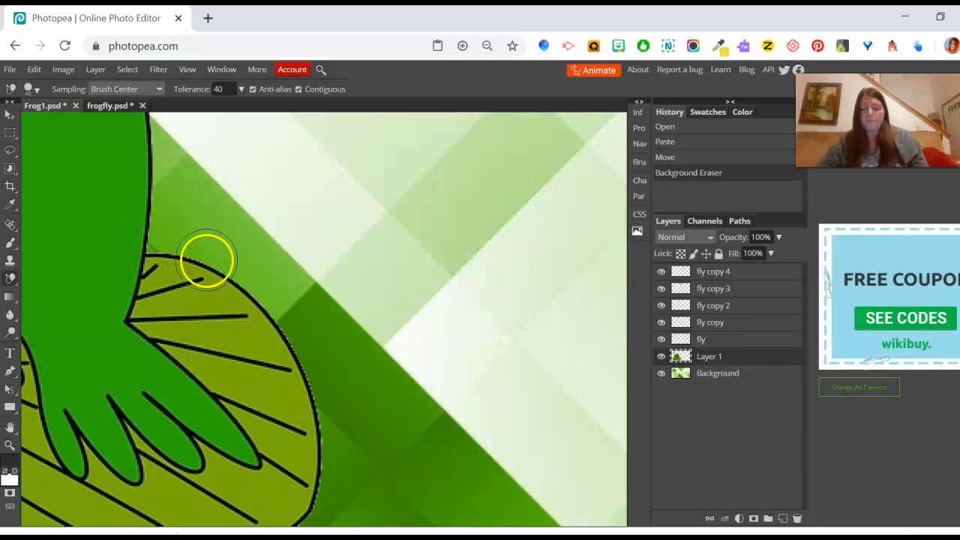
Step: Erase the leftover white strip beneath the lily pad, undoing a faulty stroke, and check the rest of the frog's outline
{"action": "left_click", "coordinate": [639, 144]}
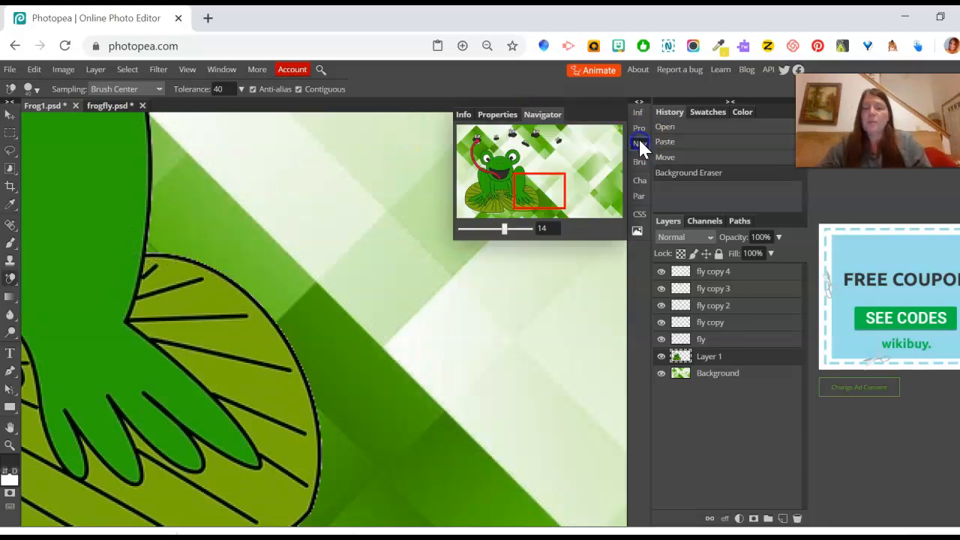
{"action": "mouse_move", "coordinate": [535, 188]}
{"action": "left_mouse_down"}
{"action": "mouse_move", "coordinate": [523, 214]}
{"action": "mouse_move", "coordinate": [533, 206]}
{"action": "mouse_move", "coordinate": [493, 210]}
{"action": "left_mouse_up"}
{"action": "left_click", "coordinate": [422, 375]}
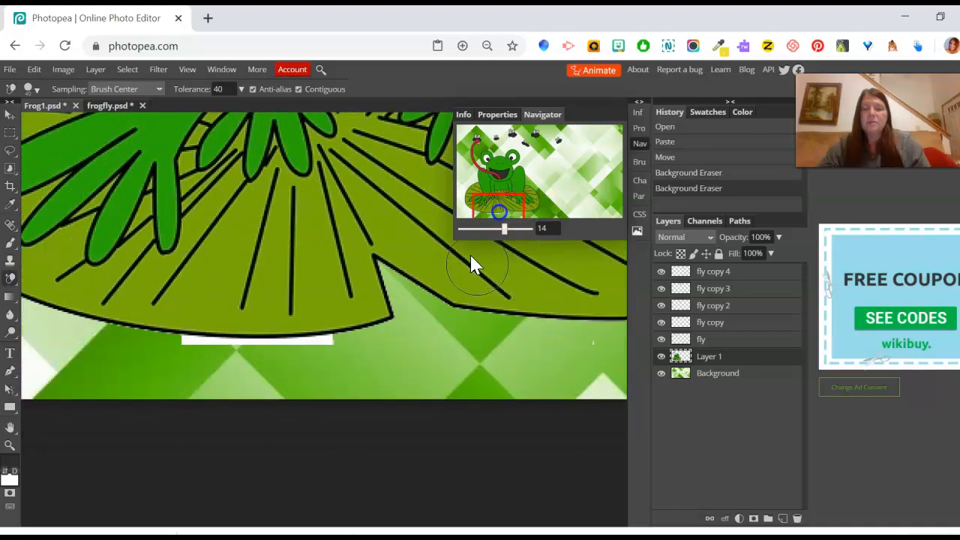
{"action": "mouse_move", "coordinate": [328, 347]}
{"action": "left_mouse_down"}
{"action": "mouse_move", "coordinate": [207, 380]}
{"action": "mouse_move", "coordinate": [217, 338]}
{"action": "mouse_move", "coordinate": [285, 347]}
{"action": "left_mouse_up"}
{"action": "key", "text": "ctrl+z"}
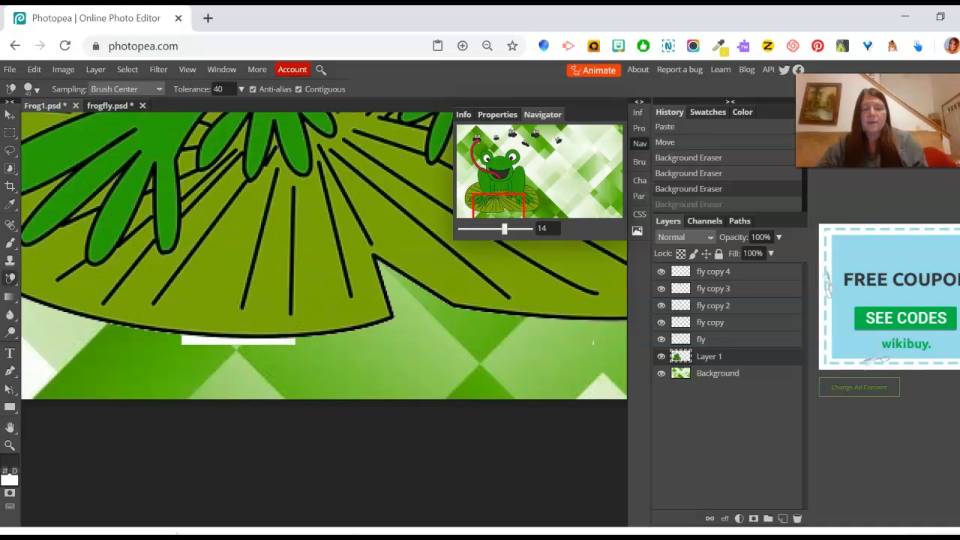
{"action": "left_click", "coordinate": [279, 350]}
{"action": "left_click", "coordinate": [199, 345]}
{"action": "mouse_move", "coordinate": [289, 340]}
{"action": "left_mouse_down"}
{"action": "mouse_move", "coordinate": [242, 349]}
{"action": "mouse_move", "coordinate": [258, 350]}
{"action": "left_mouse_up"}
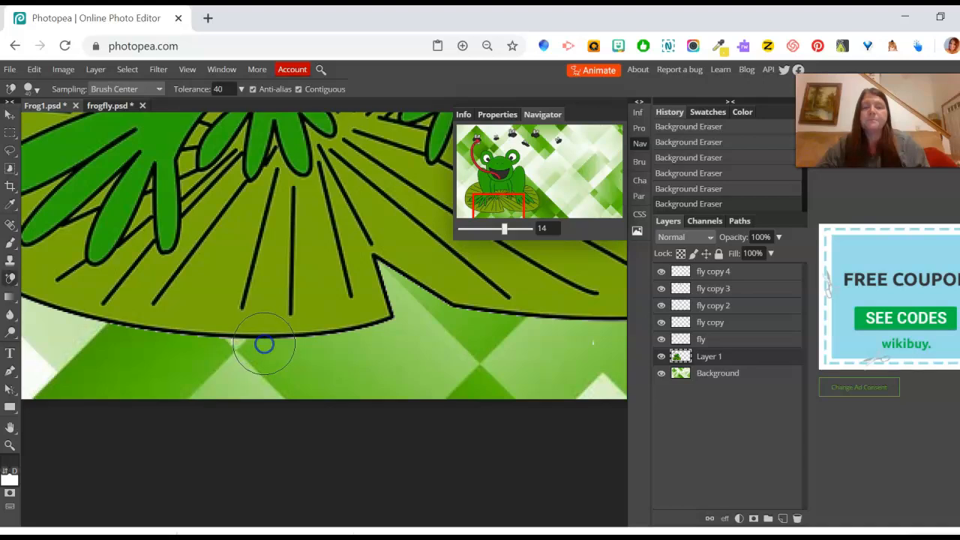
{"action": "left_click_drag", "start_coordinate": [499, 204], "coordinate": [508, 154]}
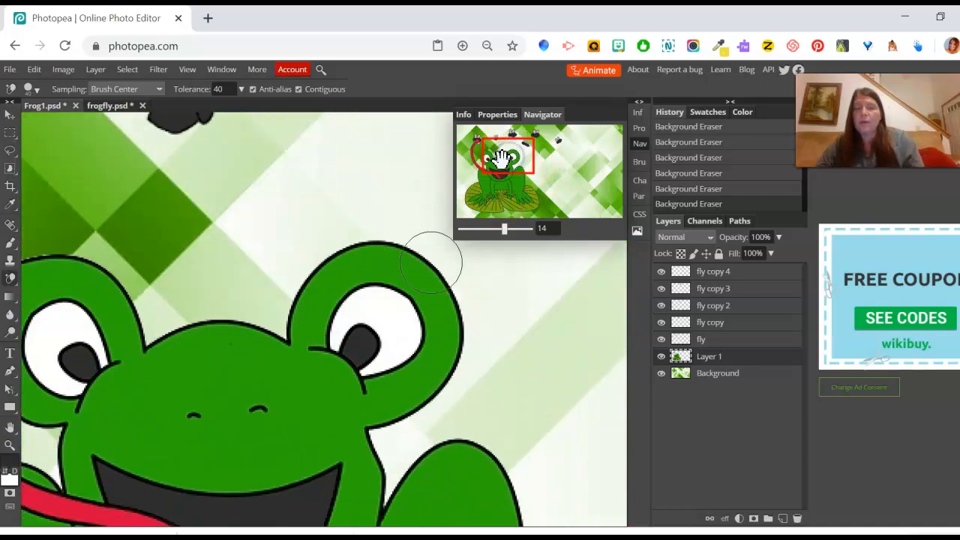
{"action": "key", "text": "ctrl+0"}
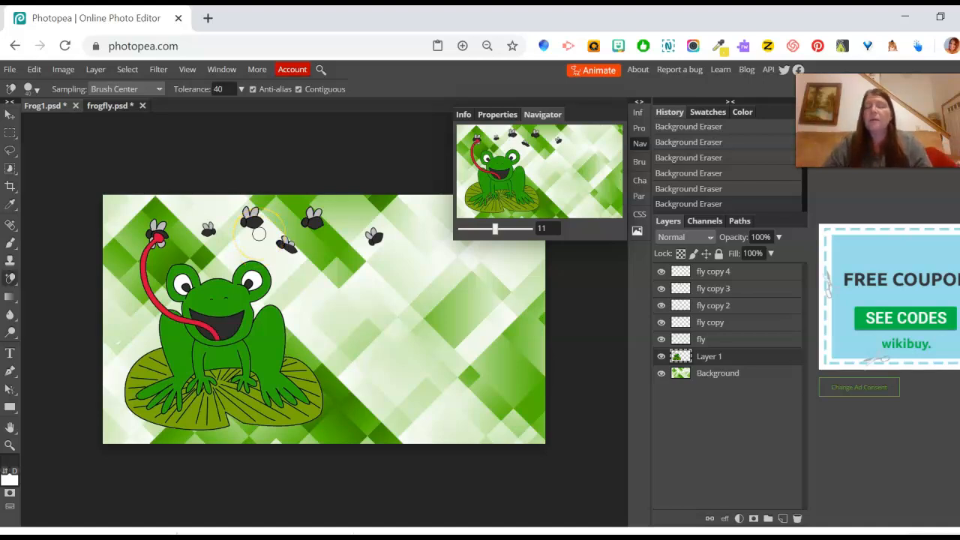
Step: Add a text layer reading "Frogs" to the right of the frog, just below the flies, with the Navigator collapsed
{"action": "left_click", "coordinate": [304, 234]}
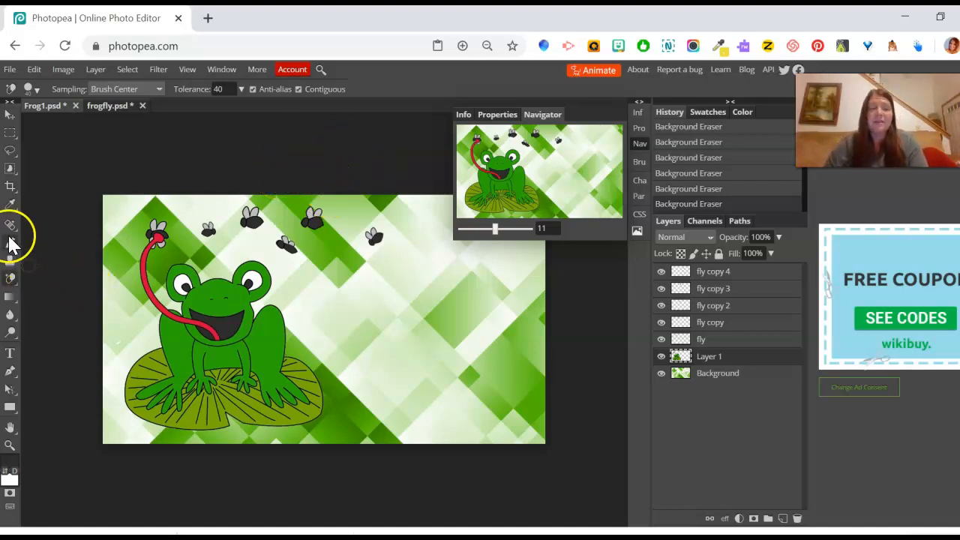
{"action": "left_click", "coordinate": [10, 353]}
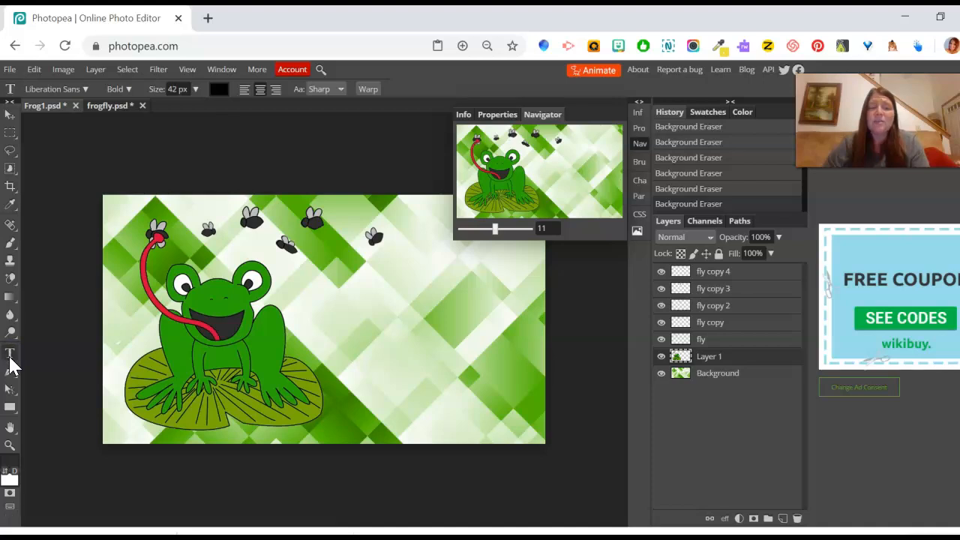
{"action": "left_click", "coordinate": [639, 144]}
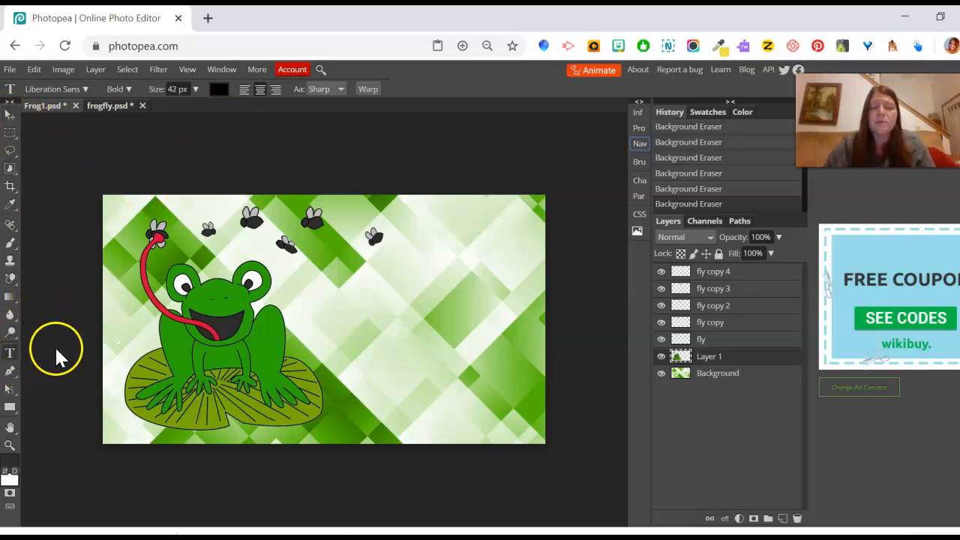
{"action": "left_click", "coordinate": [369, 278]}
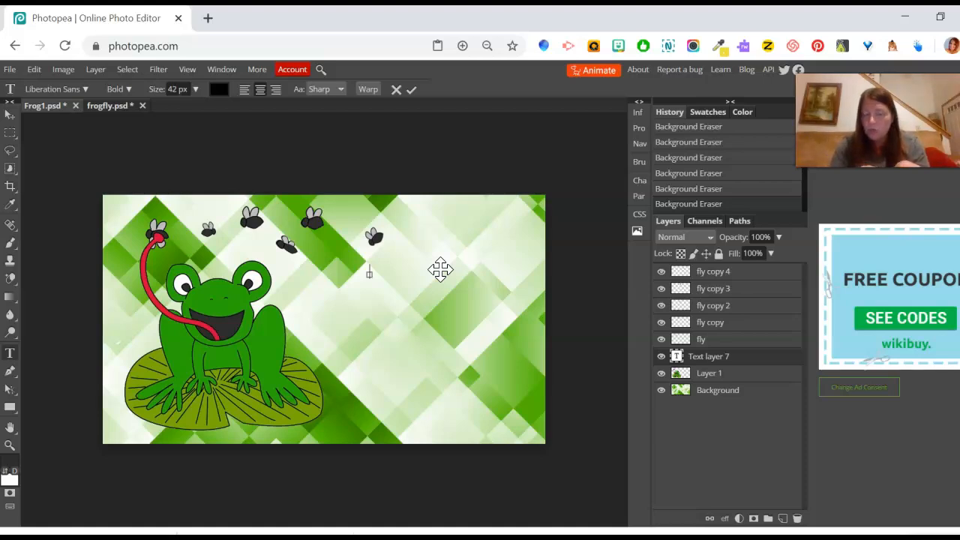
{"action": "type", "text": "Fro"}
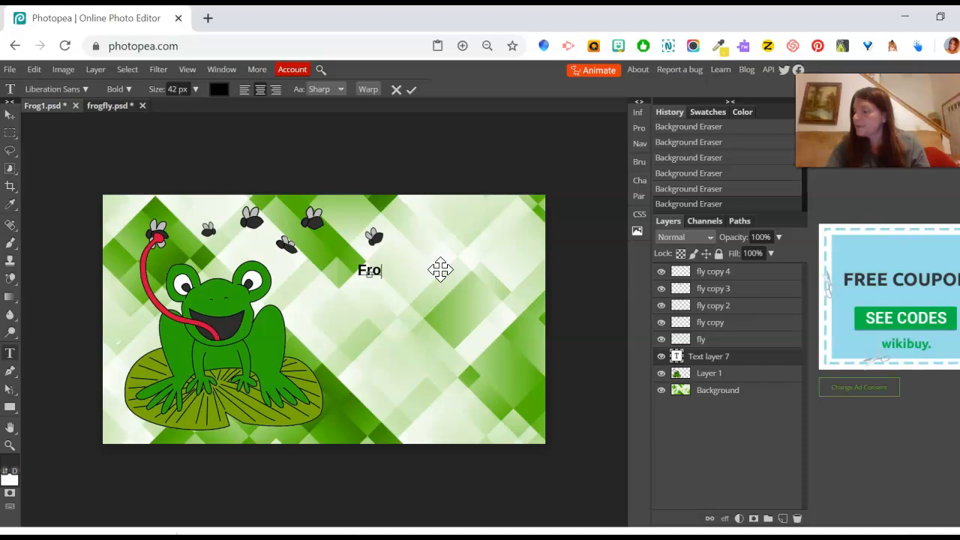
{"action": "key", "text": "BackSpace"}
{"action": "key", "text": "BackSpace"}
{"action": "key", "text": "BackSpace"}
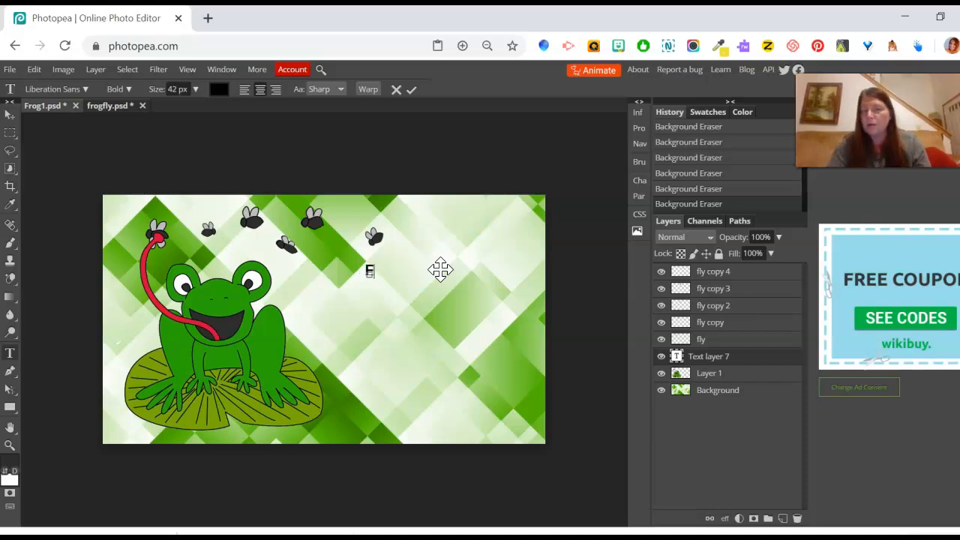
{"action": "type", "text": "Frogs"}
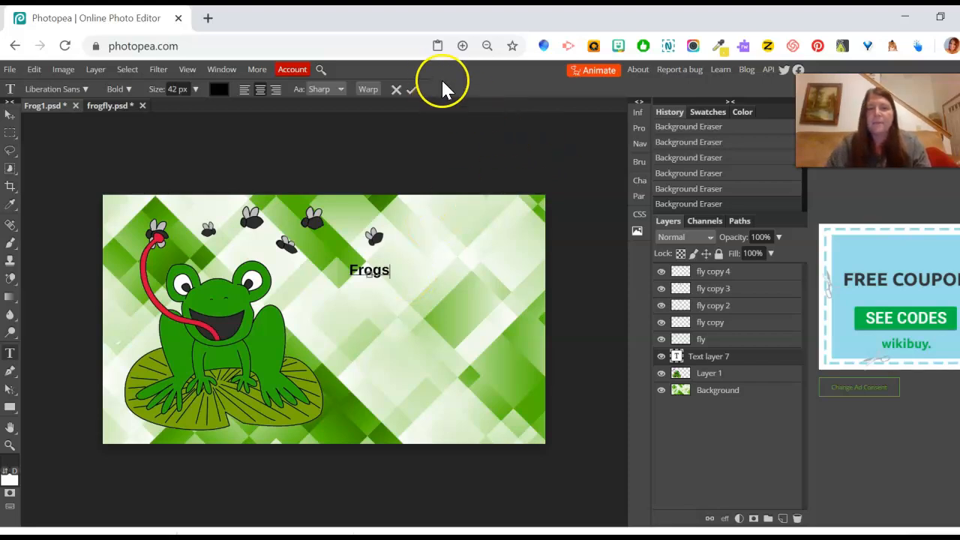
{"action": "left_click", "coordinate": [412, 91]}
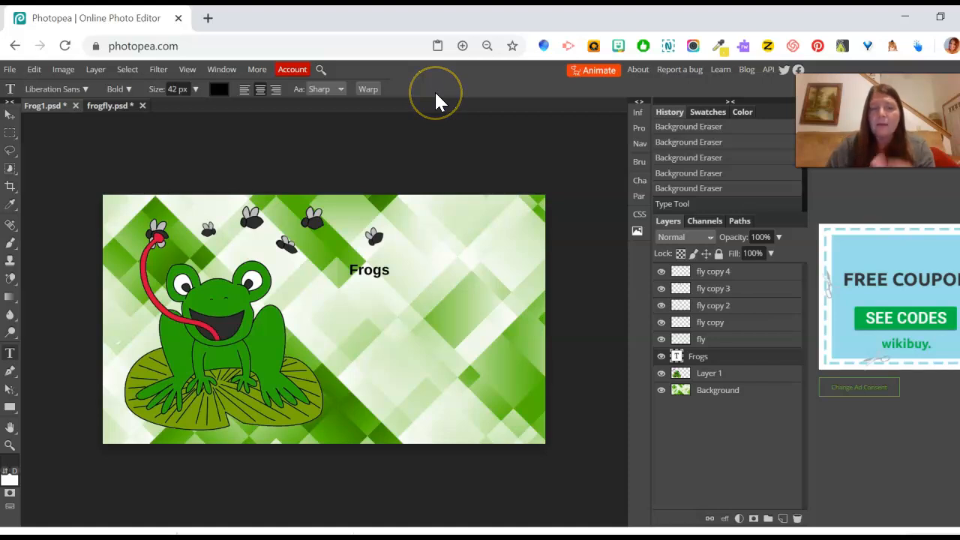
Step: Set the "Frogs" text to the Lemiesz font at 83 px
{"action": "left_click", "coordinate": [83, 88]}
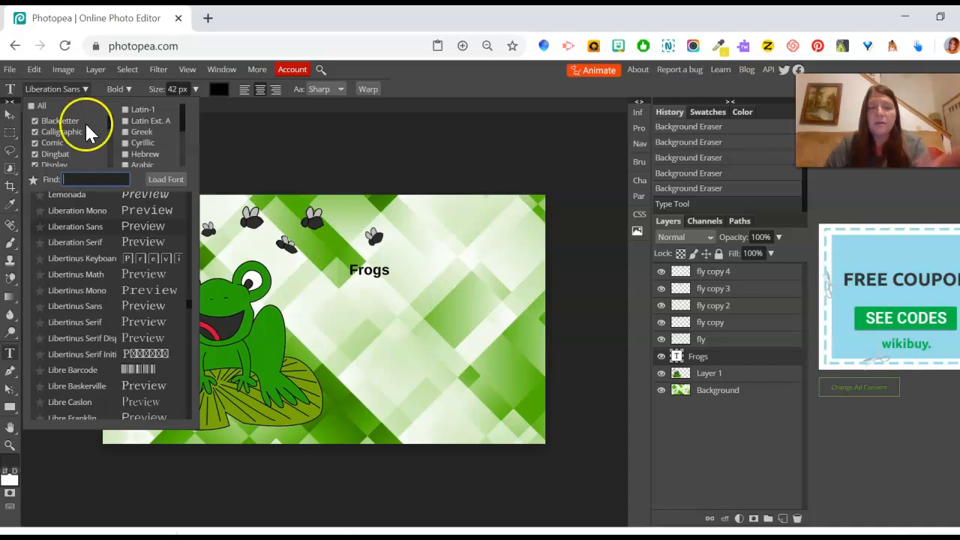
{"action": "scroll", "coordinate": [144, 296], "scroll_direction": "up", "scroll_amount": 3}
{"action": "scroll", "coordinate": [146, 303], "scroll_direction": "up", "scroll_amount": 2}
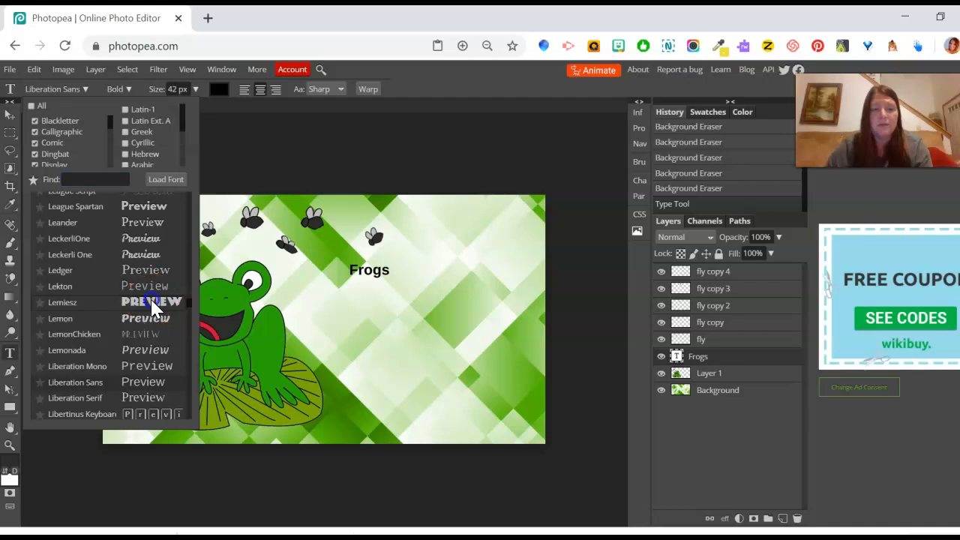
{"action": "left_click", "coordinate": [150, 302]}
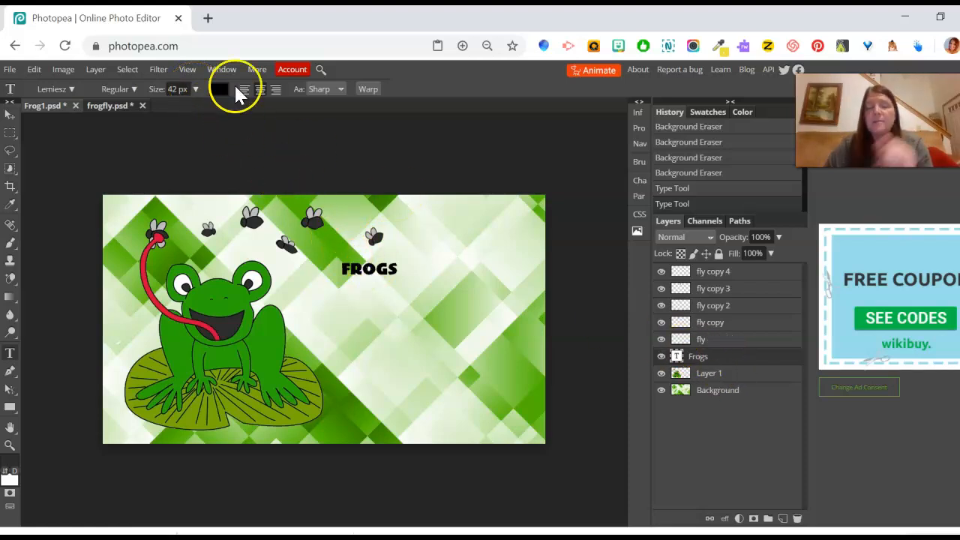
{"action": "left_click", "coordinate": [195, 90]}
{"action": "left_click_drag", "start_coordinate": [183, 110], "coordinate": [192, 118]}
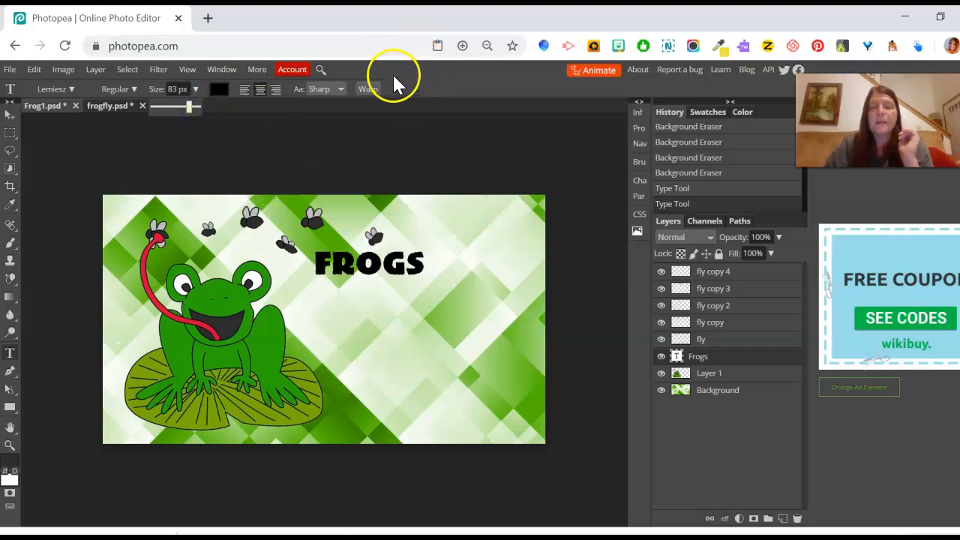
Step: Recolour the "Frogs" text with the green sampled from the frog's face (2ba908)
{"action": "left_click", "coordinate": [217, 89]}
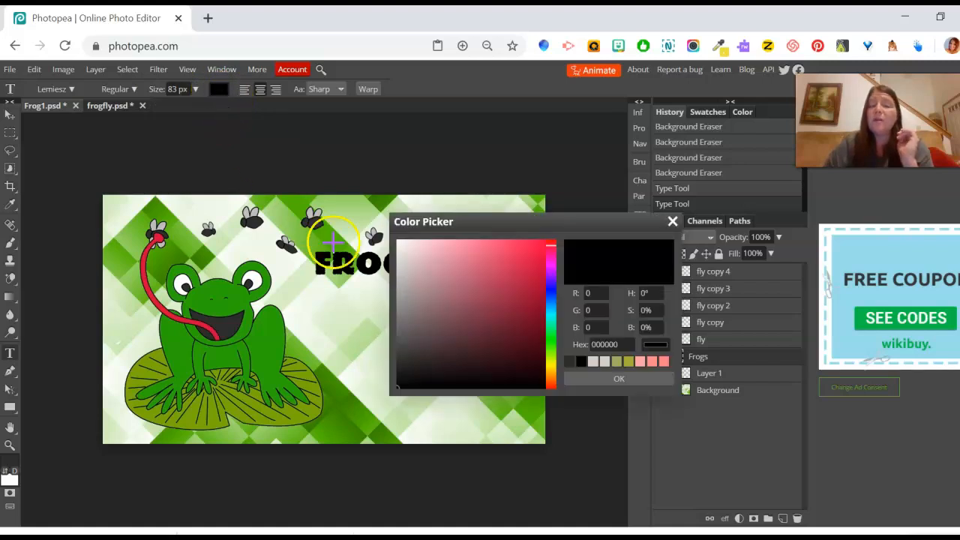
{"action": "left_click_drag", "start_coordinate": [485, 223], "coordinate": [558, 197]}
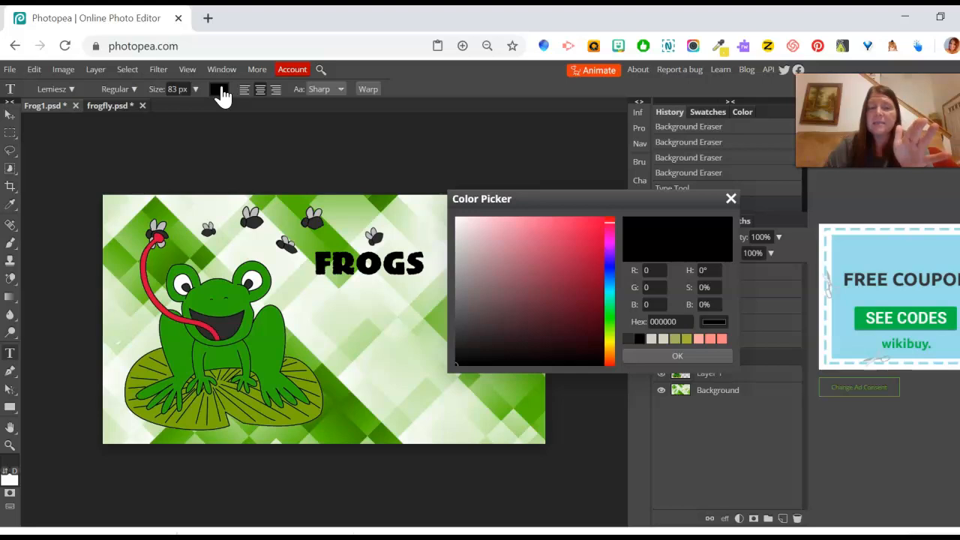
{"action": "left_click", "coordinate": [217, 289]}
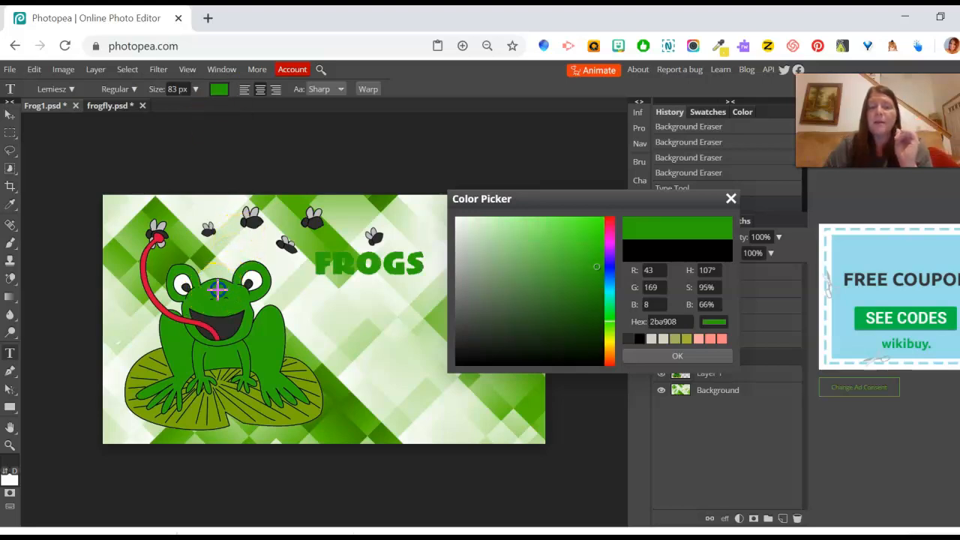
{"action": "left_click", "coordinate": [665, 355]}
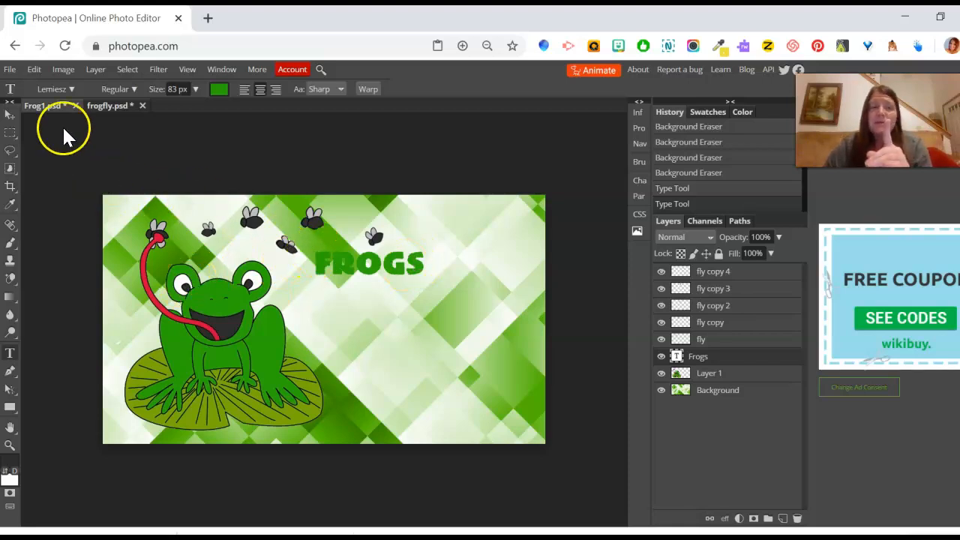
Step: Duplicate the "Frogs" text layer below and slightly right of the original, and change the copy's wording to "BUGS"
{"action": "left_click", "coordinate": [9, 115]}
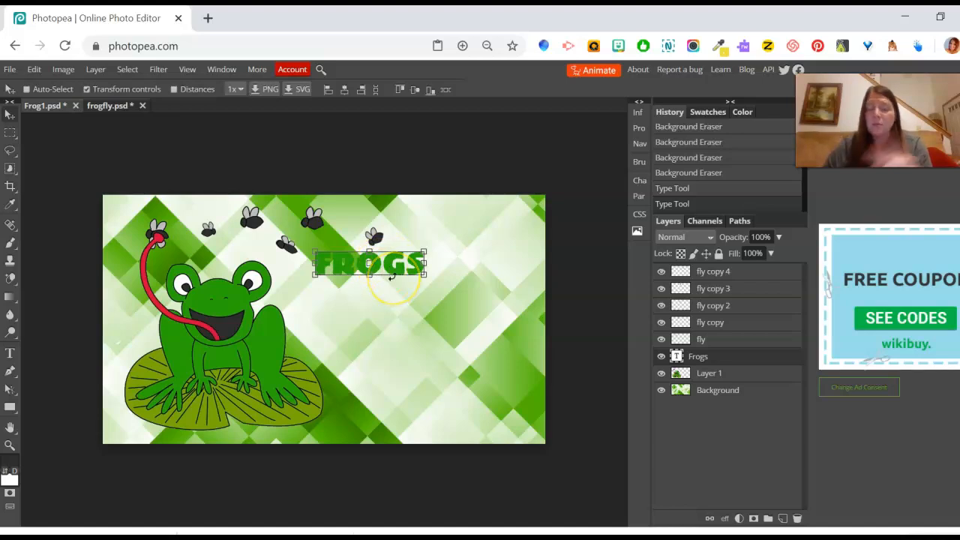
{"action": "left_click_drag", "start_coordinate": [393, 263], "coordinate": [422, 318]}
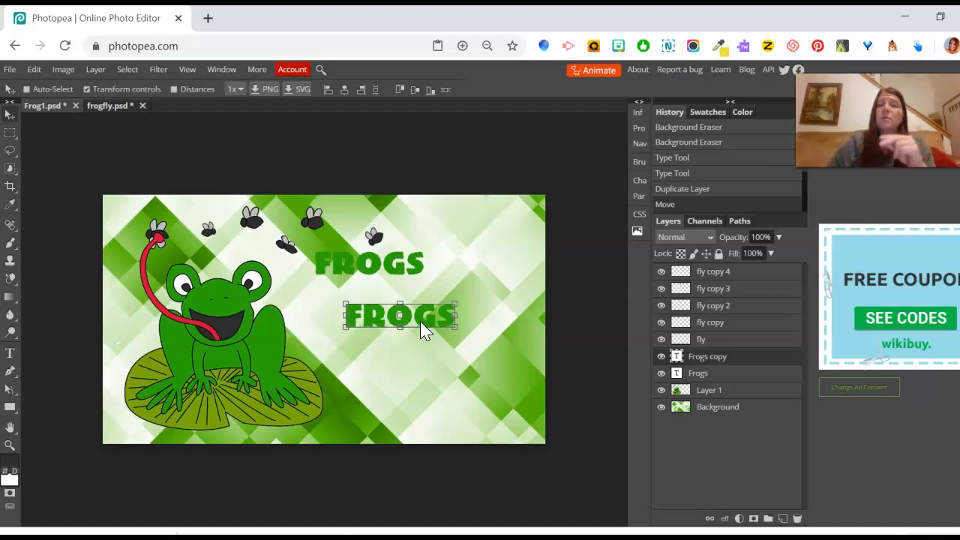
{"action": "left_click", "coordinate": [10, 355]}
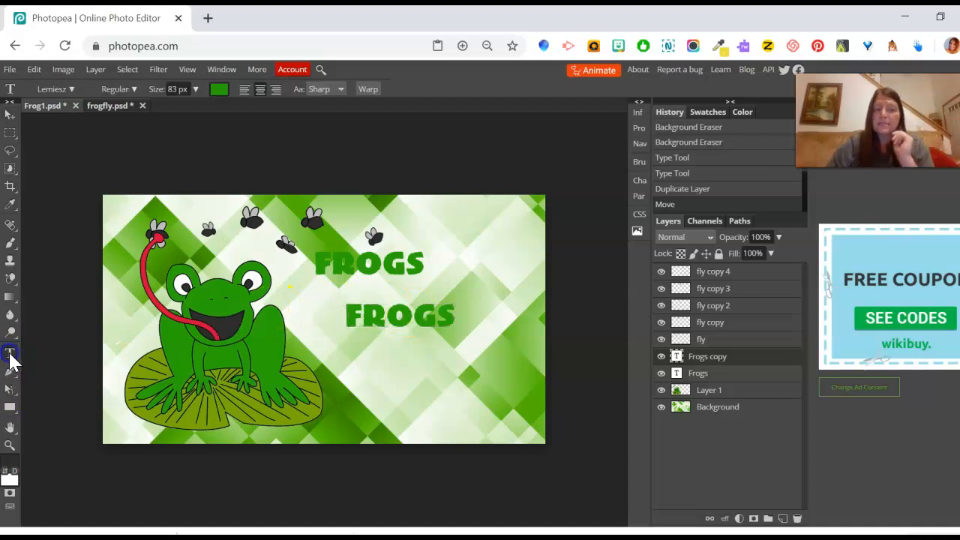
{"action": "double_click", "coordinate": [392, 315]}
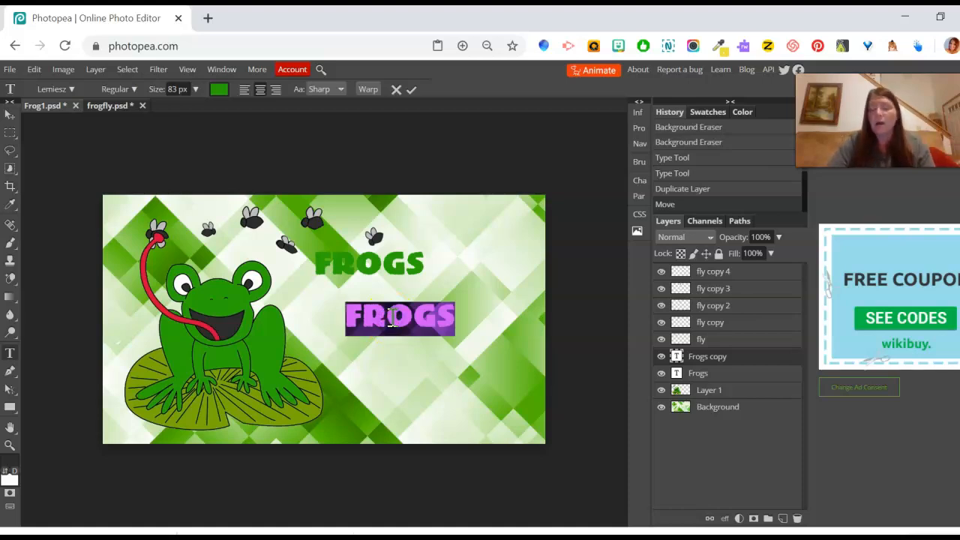
{"action": "type", "text": "BUGS"}
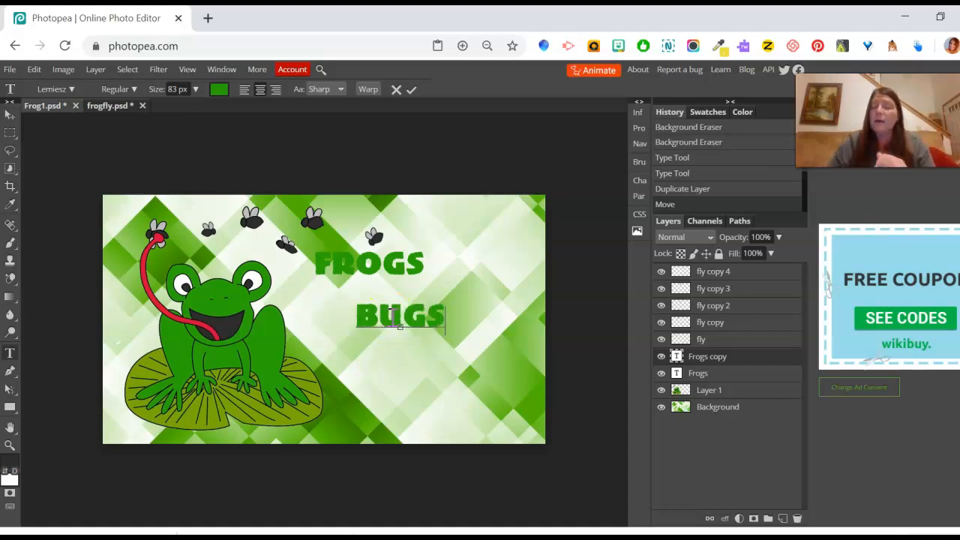
Step: Recolour "BUGS" with the dark olive sampled from the lily pad (405510) and move it to the lower right of the background
{"action": "left_click_drag", "start_coordinate": [368, 321], "coordinate": [447, 310]}
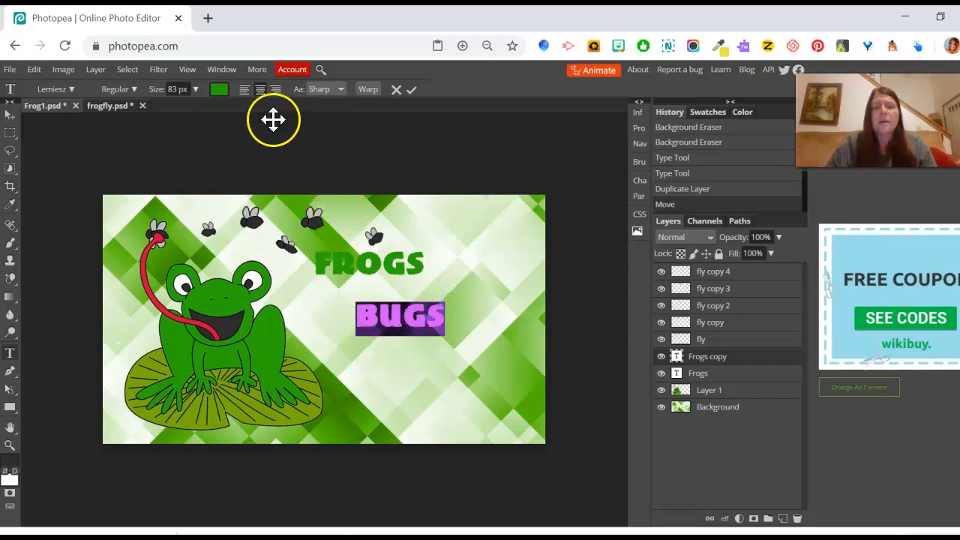
{"action": "left_click", "coordinate": [220, 91]}
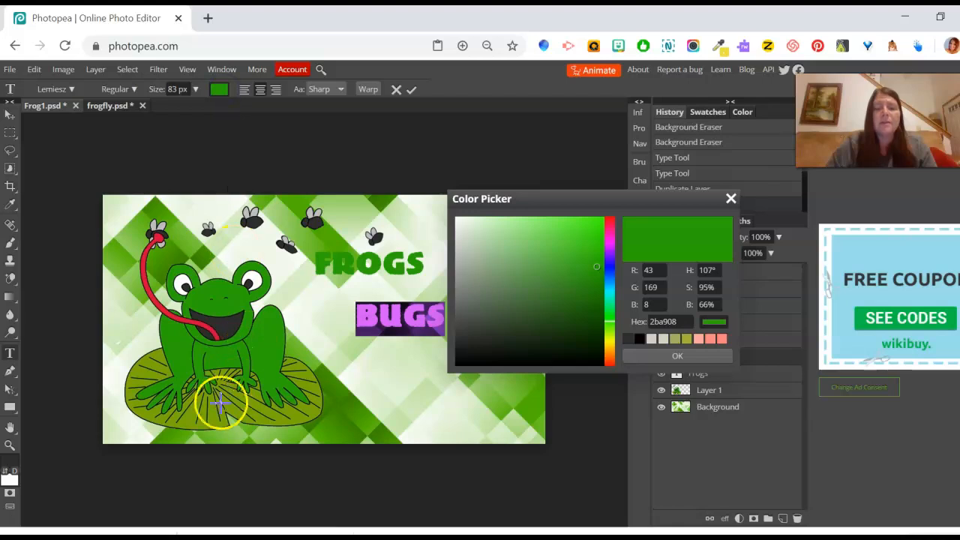
{"action": "left_click", "coordinate": [217, 403]}
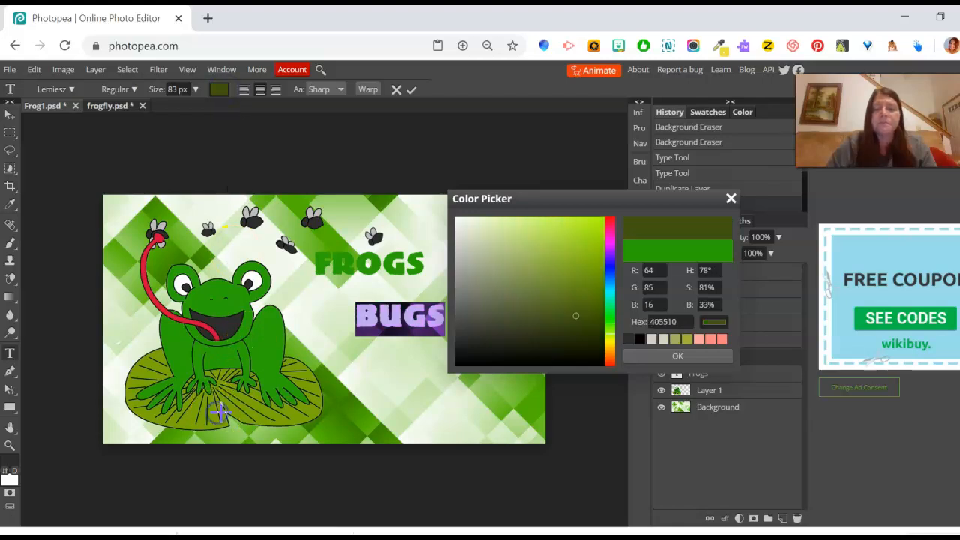
{"action": "left_click", "coordinate": [677, 359]}
{"action": "left_click", "coordinate": [412, 89]}
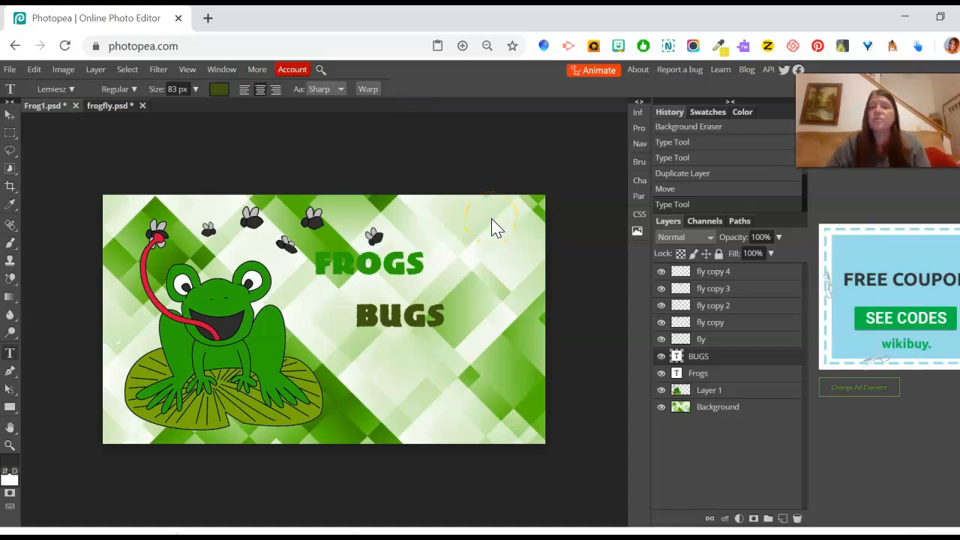
{"action": "left_click", "coordinate": [10, 114]}
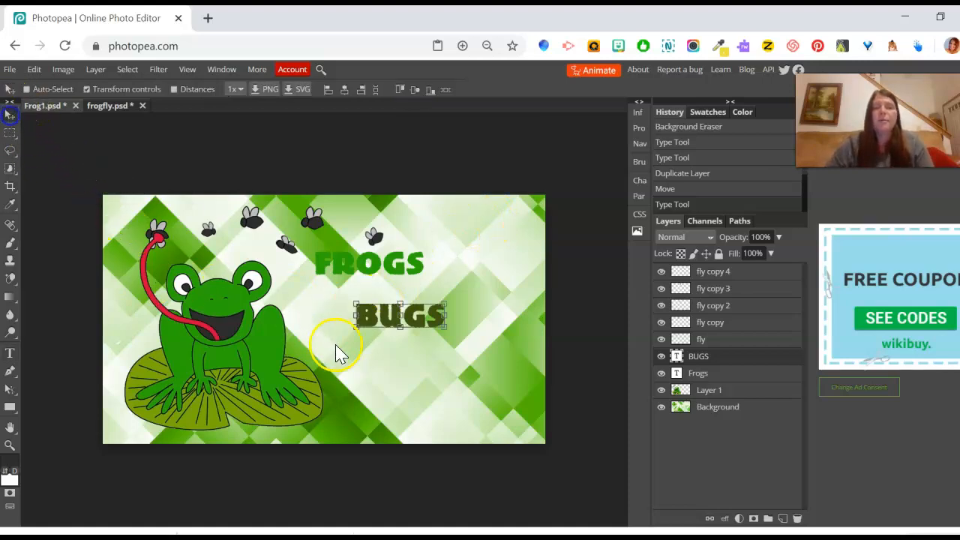
{"action": "left_click_drag", "start_coordinate": [384, 324], "coordinate": [429, 381]}
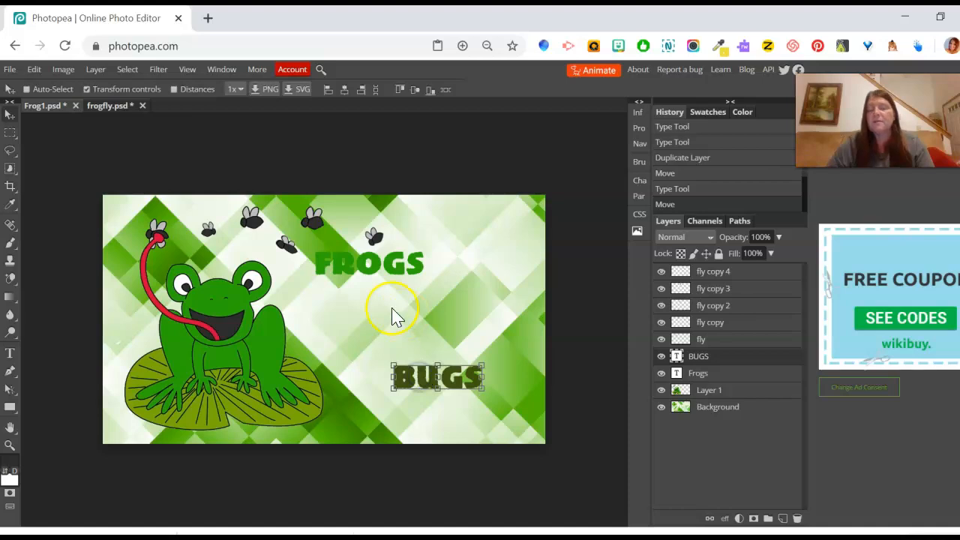
Step: Add a new text layer reading "have it made" just below the "Frogs" text
{"action": "left_click", "coordinate": [11, 355]}
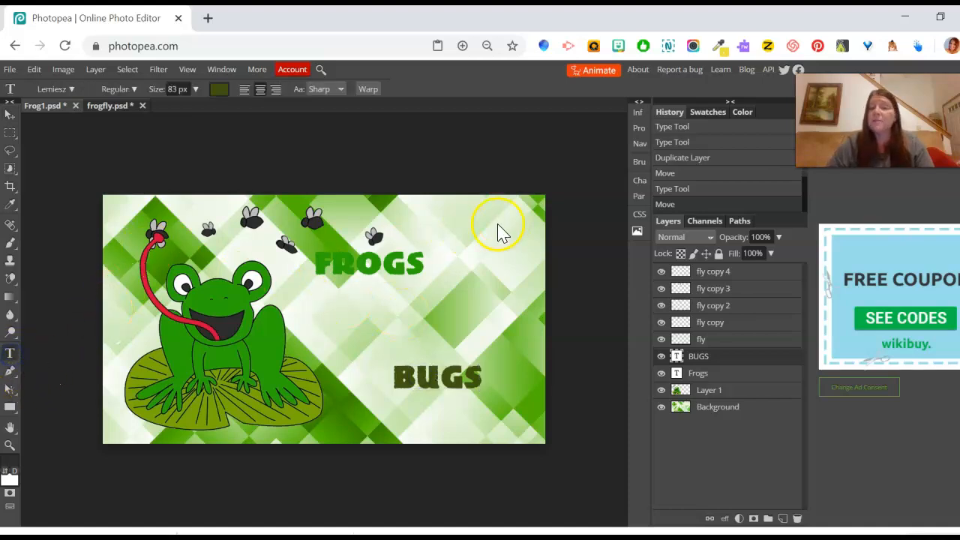
{"action": "left_click", "coordinate": [350, 293]}
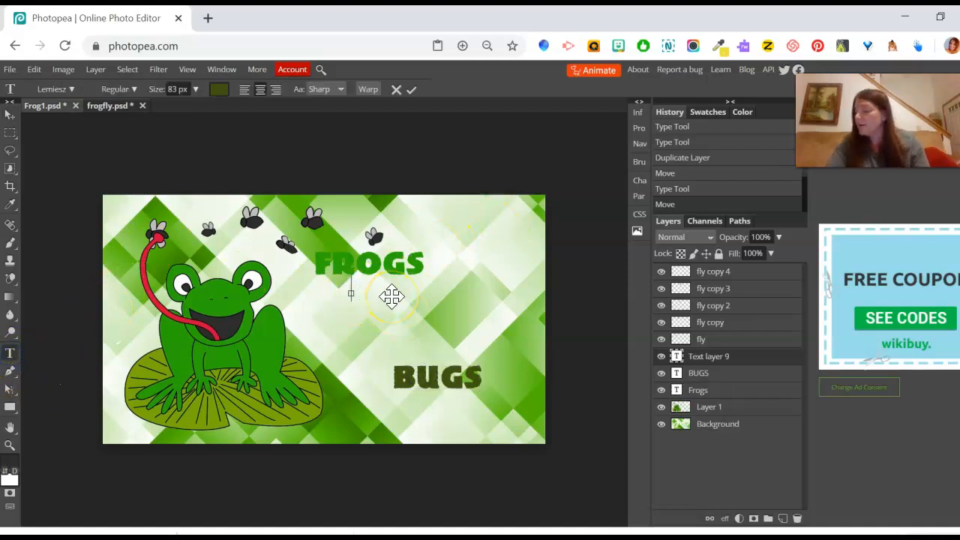
{"action": "type", "text": "HAVE IT MADE"}
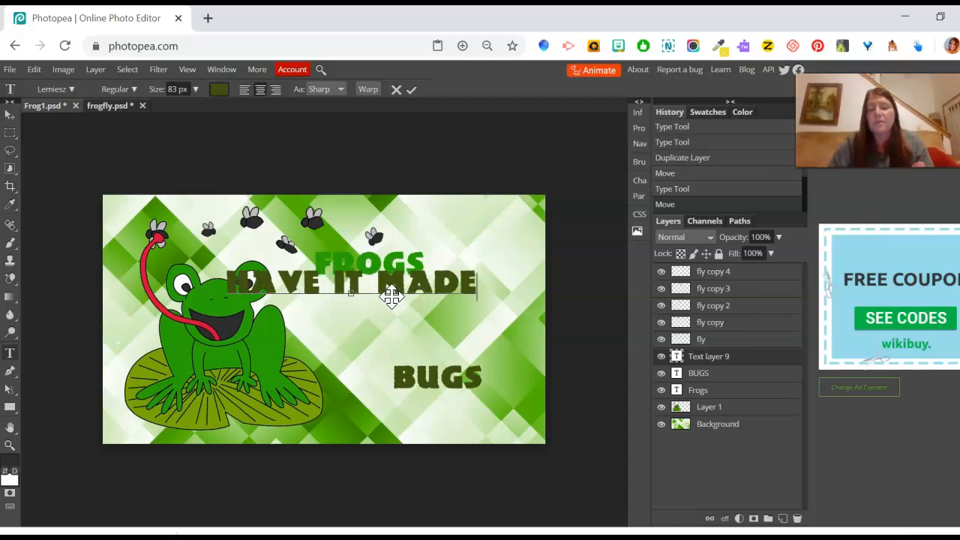
{"action": "left_click", "coordinate": [411, 89]}
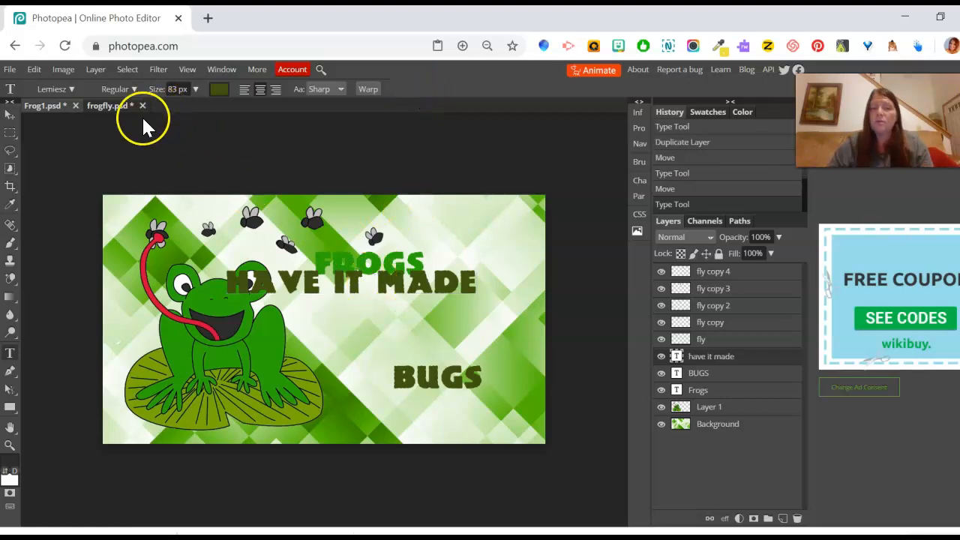
Step: Format "have it made" in Liberation Mono at 60 px and move it right, clear of the frog and beneath "Frogs"
{"action": "left_click", "coordinate": [71, 87]}
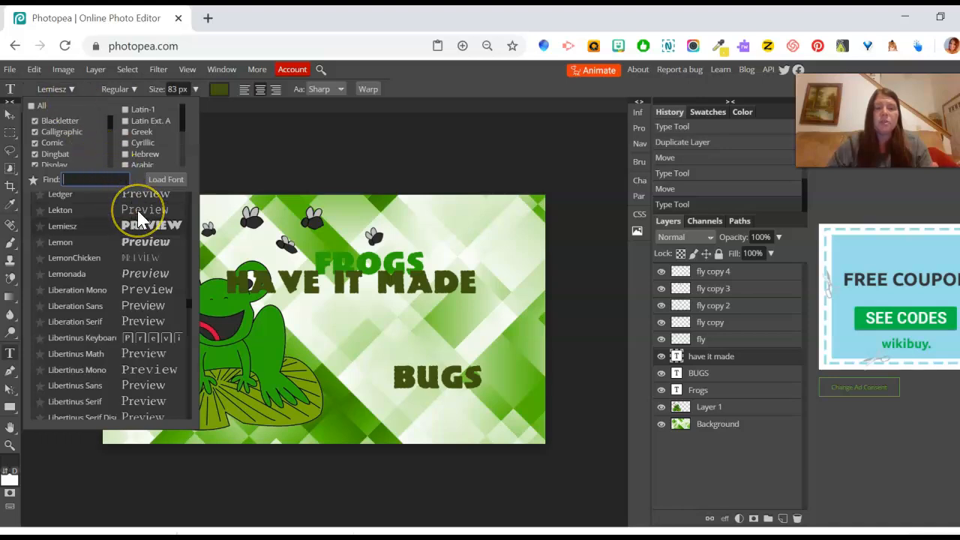
{"action": "left_click", "coordinate": [152, 290]}
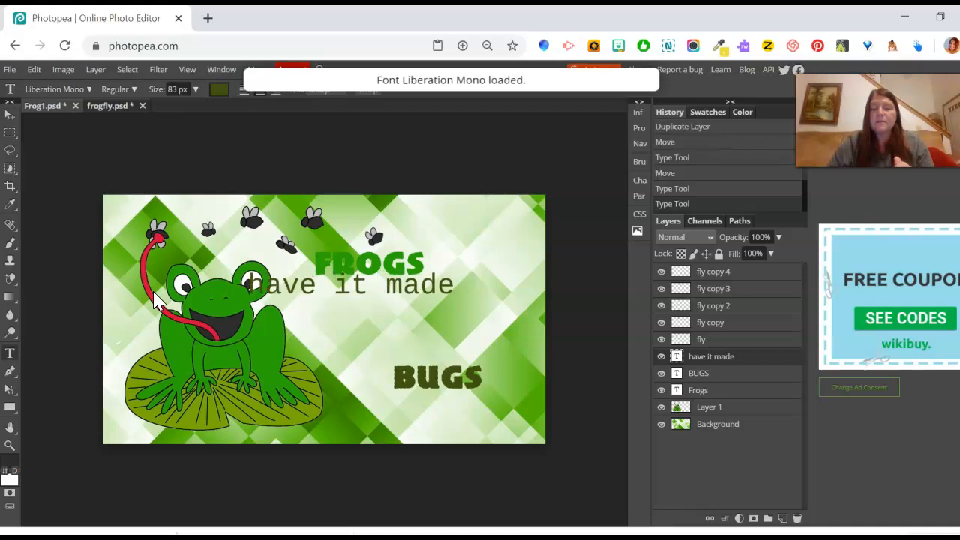
{"action": "left_click", "coordinate": [195, 88]}
{"action": "left_click_drag", "start_coordinate": [198, 105], "coordinate": [185, 104]}
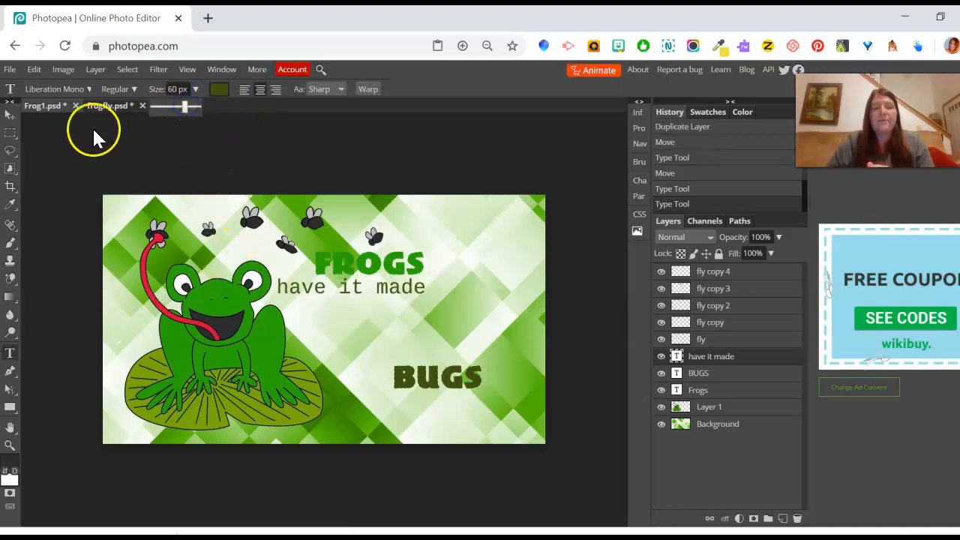
{"action": "left_click", "coordinate": [10, 114]}
{"action": "left_click_drag", "start_coordinate": [319, 292], "coordinate": [365, 298]}
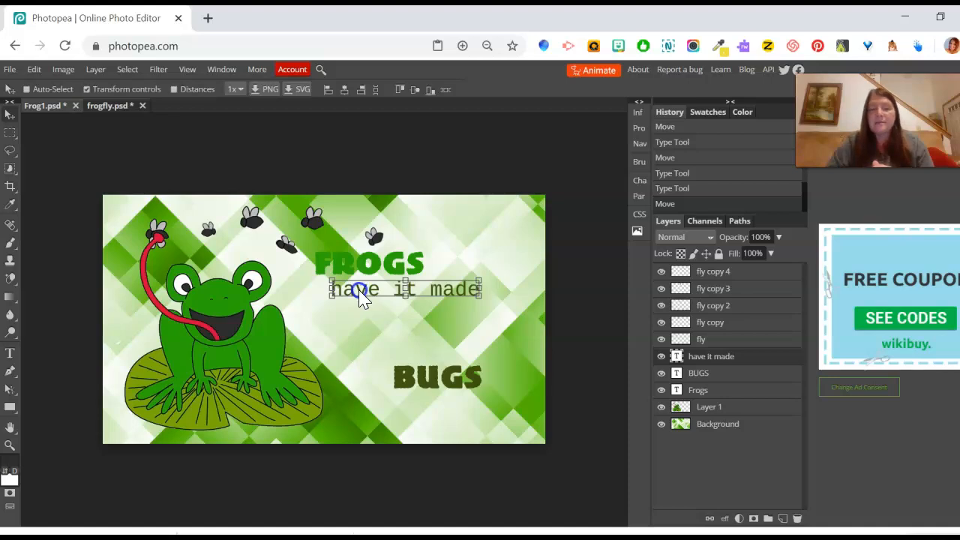
Step: Nudge "have it made" slightly up and left beneath "Frogs", and append "--" to its wording
{"action": "left_click_drag", "start_coordinate": [360, 298], "coordinate": [356, 297]}
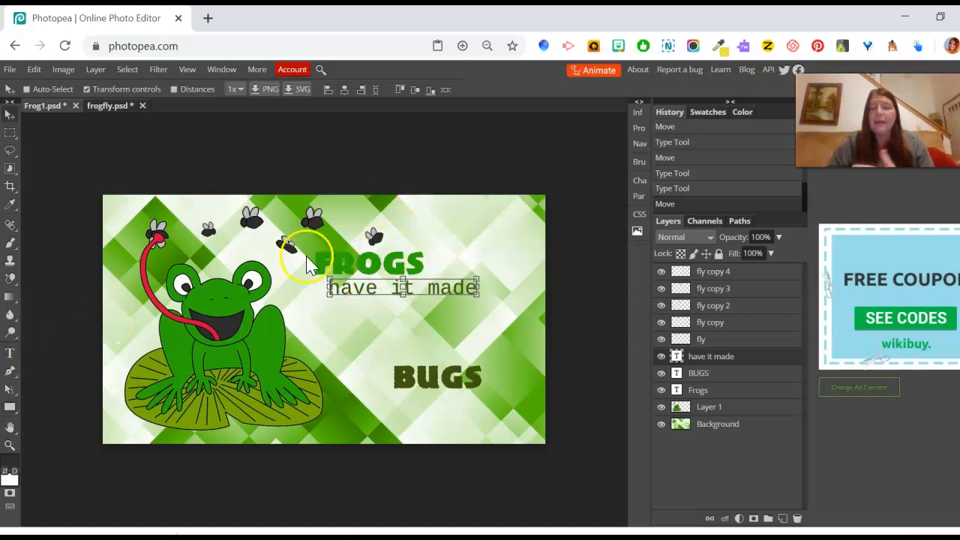
{"action": "left_click", "coordinate": [12, 356]}
{"action": "left_click", "coordinate": [458, 281]}
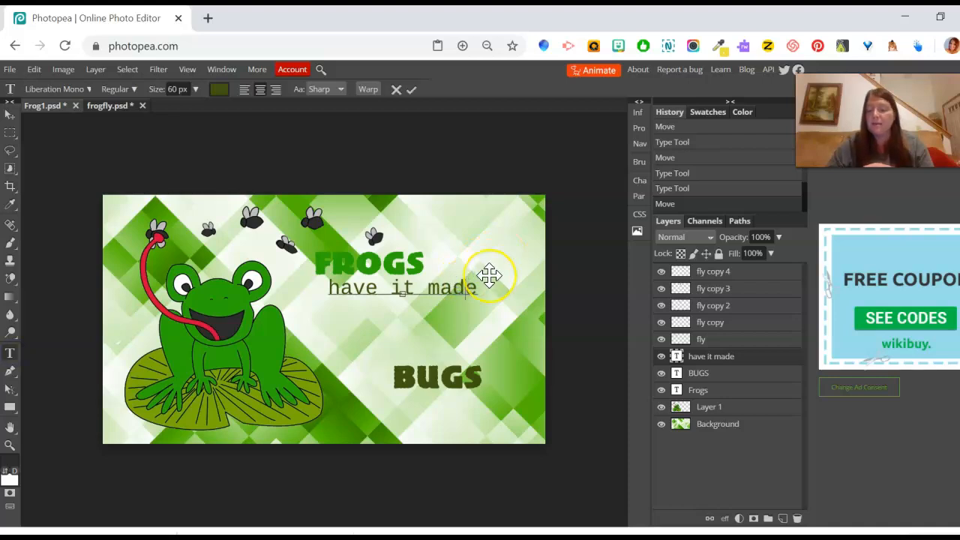
{"action": "type", "text": "--"}
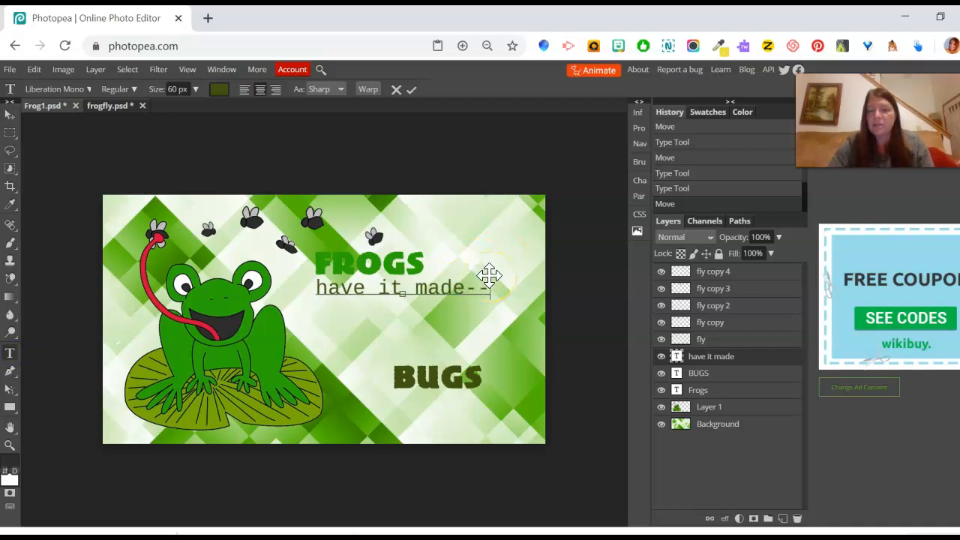
{"action": "left_click", "coordinate": [410, 90]}
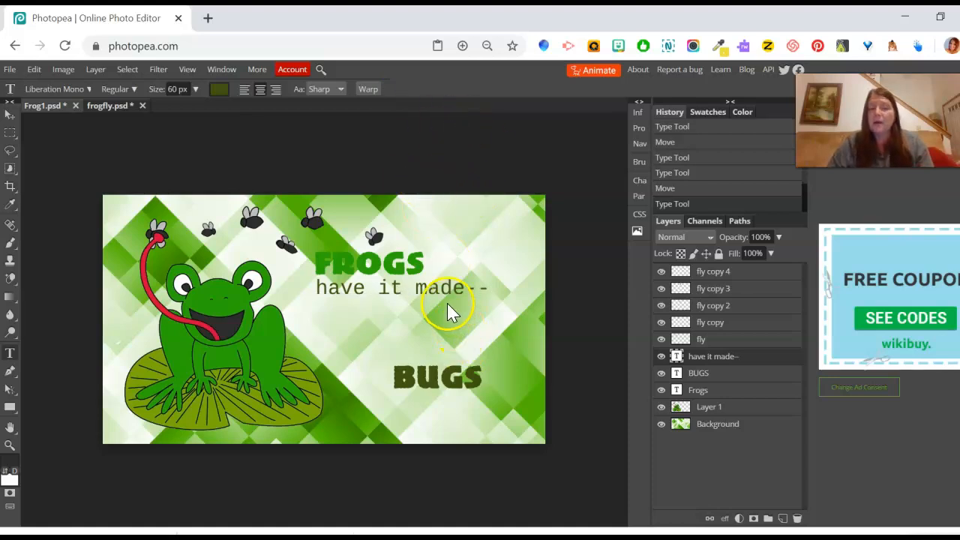
Step: Duplicate the "have it made--" text below the original, change the copy to "they get to eat" and shift it right as an indented second line
{"action": "left_click", "coordinate": [10, 114]}
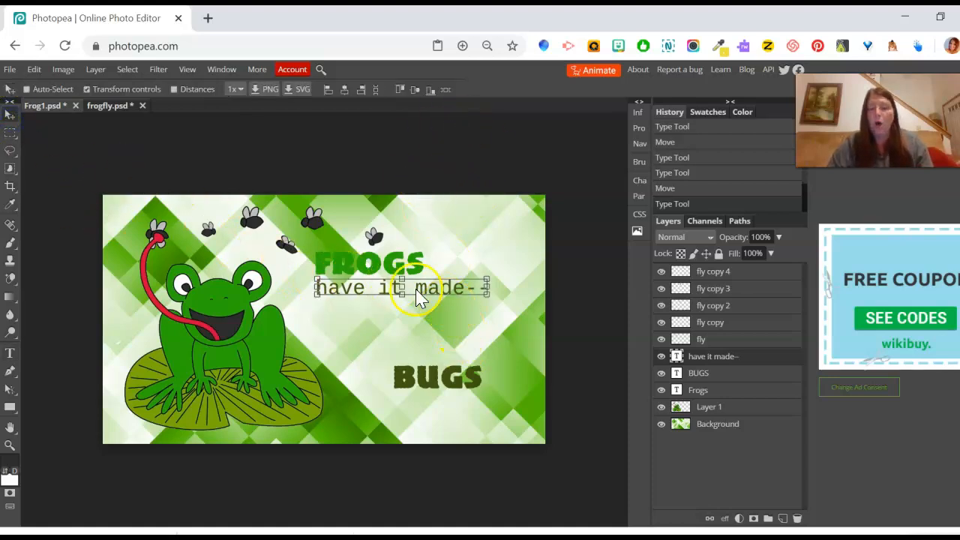
{"action": "left_click_drag", "start_coordinate": [454, 286], "coordinate": [457, 317]}
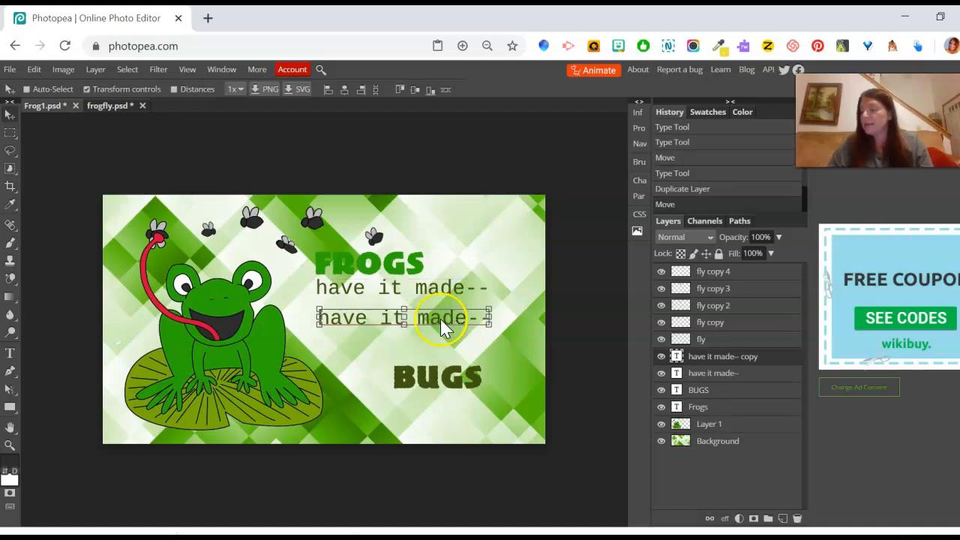
{"action": "left_click", "coordinate": [9, 356]}
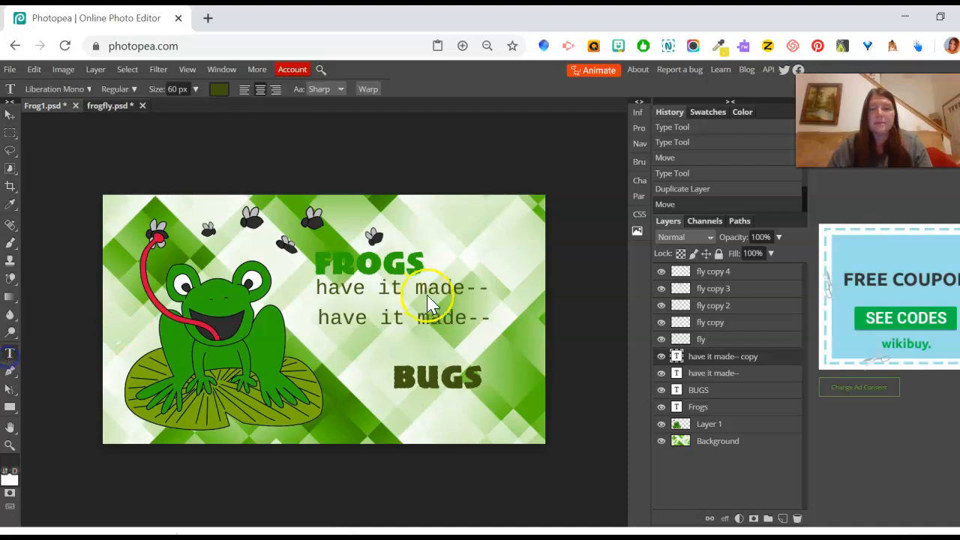
{"action": "left_click", "coordinate": [380, 318]}
{"action": "left_click_drag", "start_coordinate": [322, 314], "coordinate": [495, 321]}
{"action": "key", "text": "BackSpace"}
{"action": "type", "text": "they get to eat"}
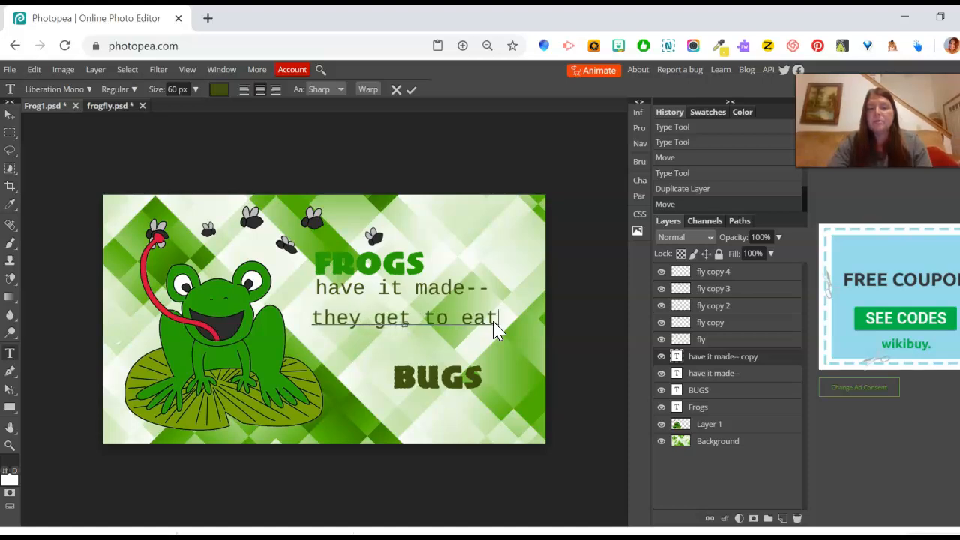
{"action": "left_click", "coordinate": [410, 91]}
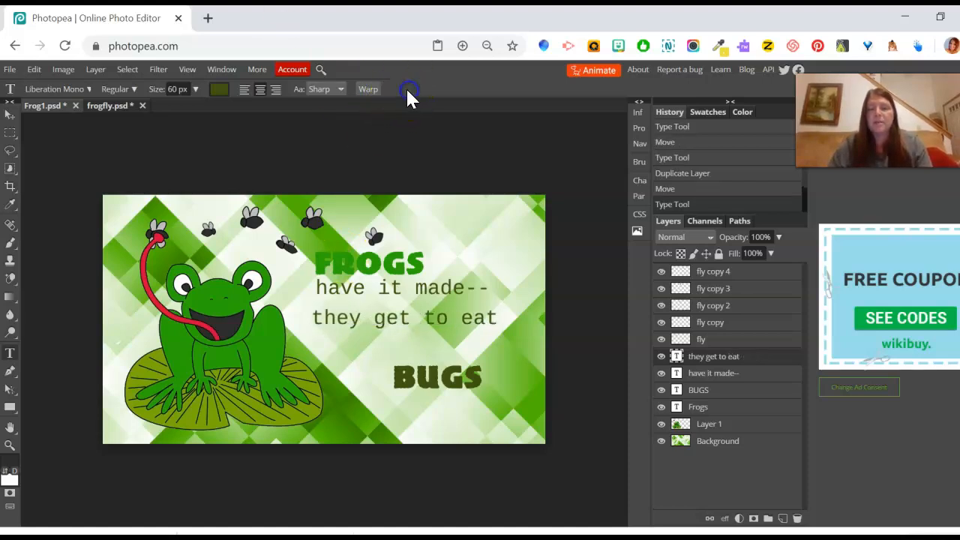
{"action": "left_click", "coordinate": [9, 114]}
{"action": "left_click_drag", "start_coordinate": [395, 321], "coordinate": [428, 314]}
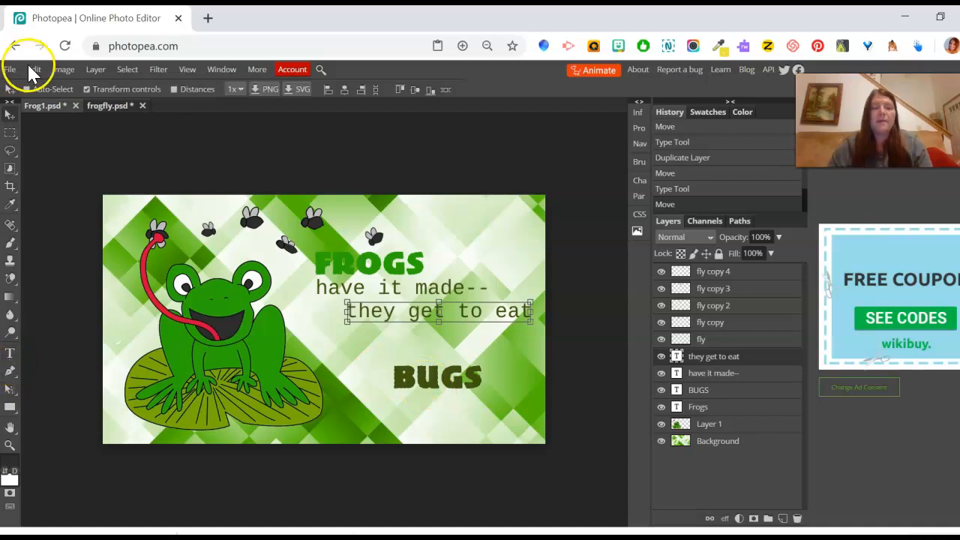
Step: Duplicate the "they get to eat" text to just above "BUGS" and change the copy's wording to "what"
{"action": "left_click_drag", "start_coordinate": [424, 319], "coordinate": [400, 354]}
{"action": "left_click", "coordinate": [11, 353]}
{"action": "triple_click", "coordinate": [345, 347]}
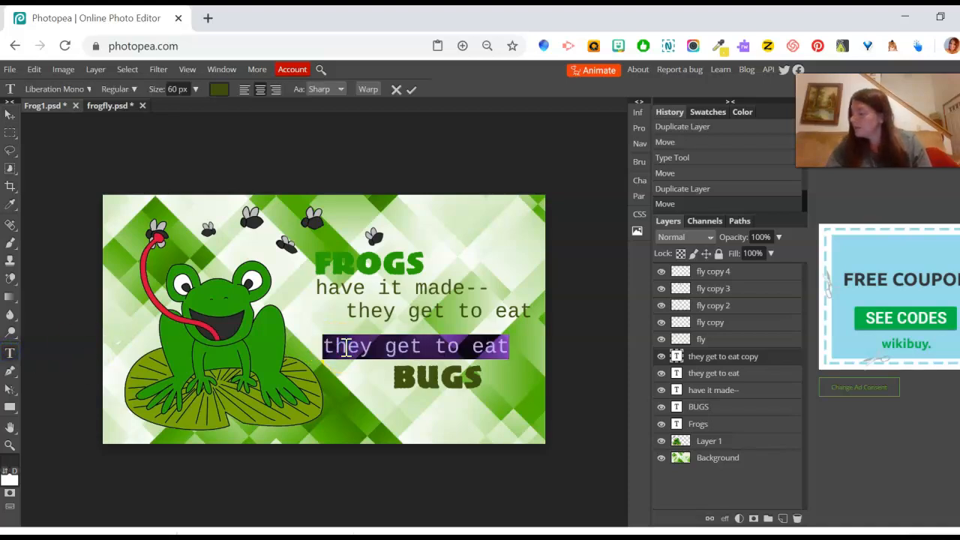
{"action": "type", "text": "wh"}
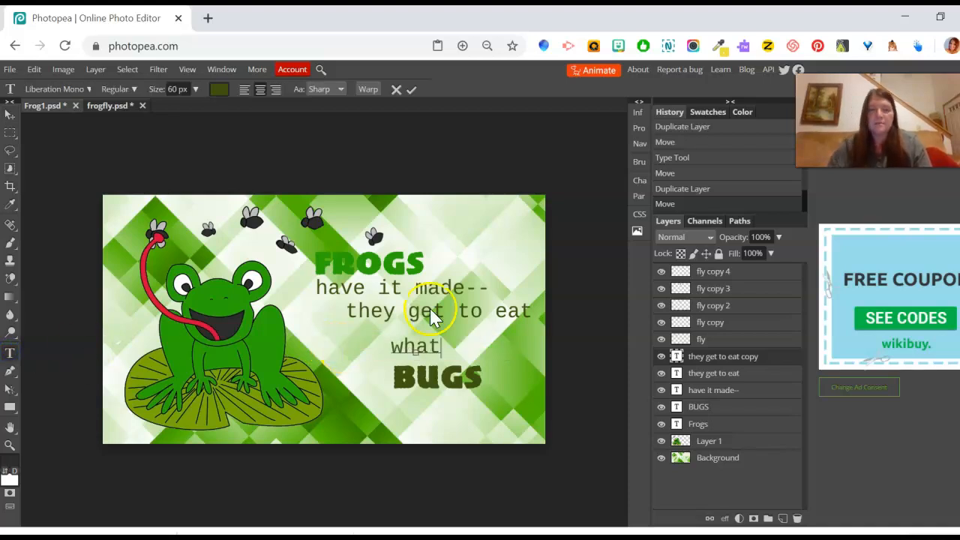
{"action": "left_click", "coordinate": [413, 91]}
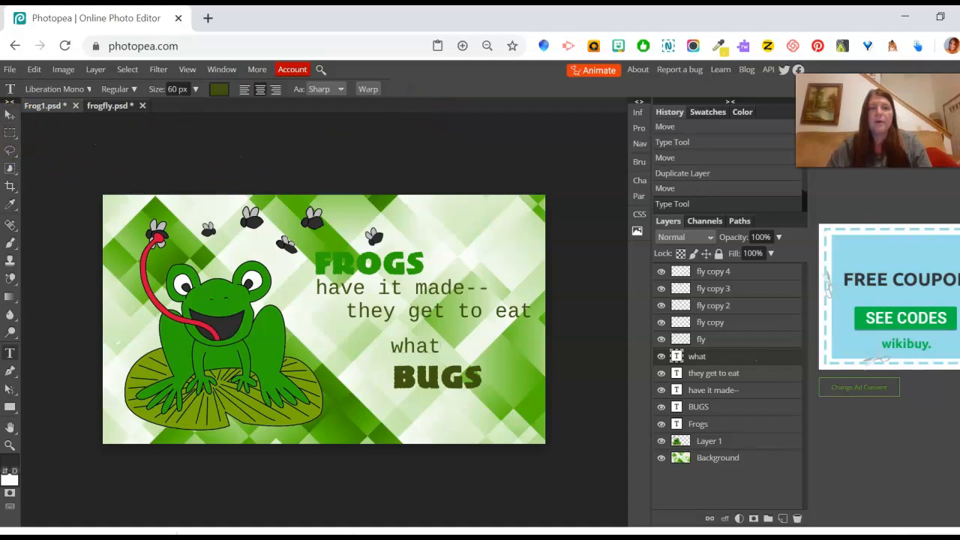
Step: Duplicate the "what" text to below and right of "BUGS", and change the copy's wording to "them!"
{"action": "left_click", "coordinate": [10, 114]}
{"action": "left_click", "coordinate": [423, 345]}
{"action": "left_click_drag", "start_coordinate": [423, 345], "coordinate": [487, 410]}
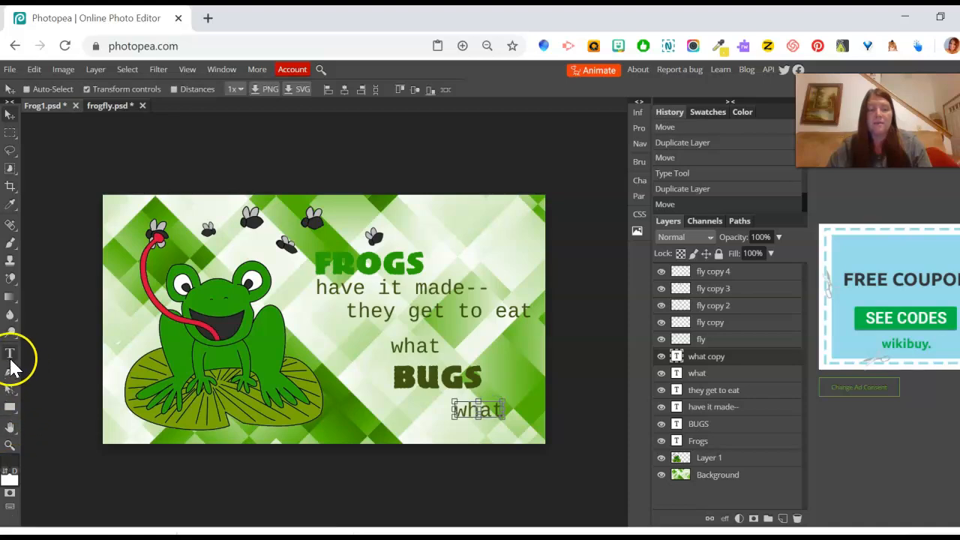
{"action": "left_click", "coordinate": [10, 357]}
{"action": "double_click", "coordinate": [482, 411]}
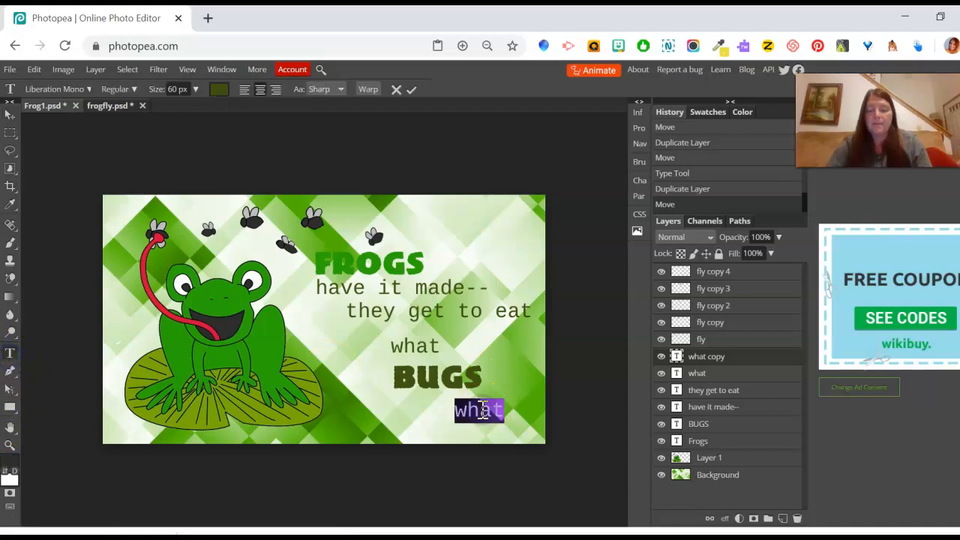
{"action": "type", "text": "them!"}
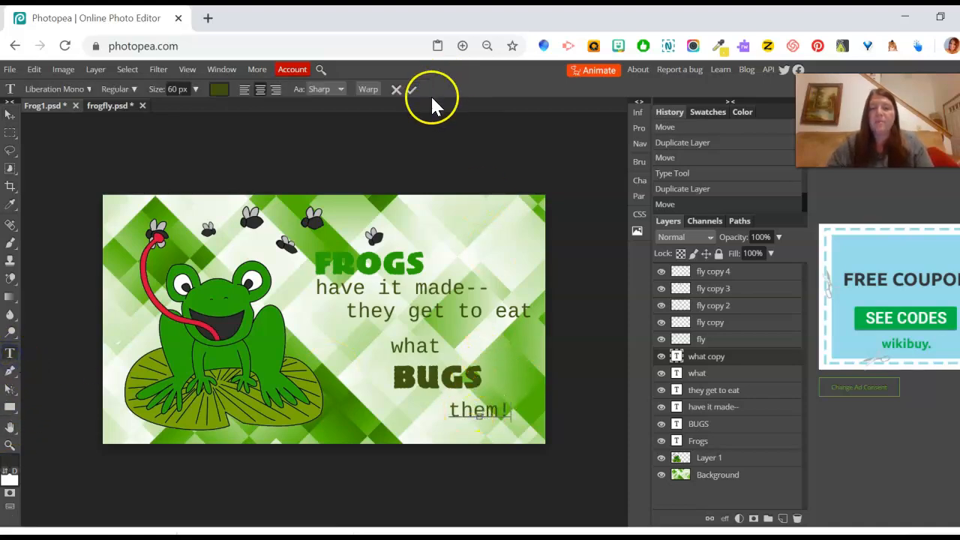
{"action": "left_click", "coordinate": [412, 90]}
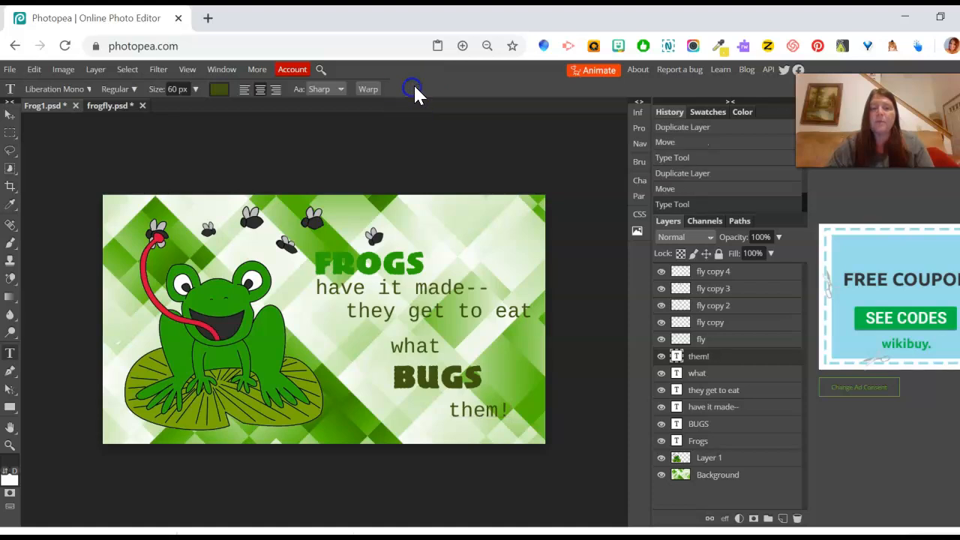
Step: Tighten the caption layout by moving "what", "BUGS" and "them!" up into a compact staggered block and shifting "Frogs" right and slightly up
{"action": "left_click", "coordinate": [11, 115]}
{"action": "mouse_move", "coordinate": [420, 346]}
{"action": "left_mouse_down"}
{"action": "mouse_move", "coordinate": [407, 332]}
{"action": "mouse_move", "coordinate": [430, 343]}
{"action": "mouse_move", "coordinate": [420, 339]}
{"action": "left_mouse_up"}
{"action": "left_click_drag", "start_coordinate": [460, 379], "coordinate": [494, 383]}
{"action": "left_click_drag", "start_coordinate": [385, 261], "coordinate": [404, 267]}
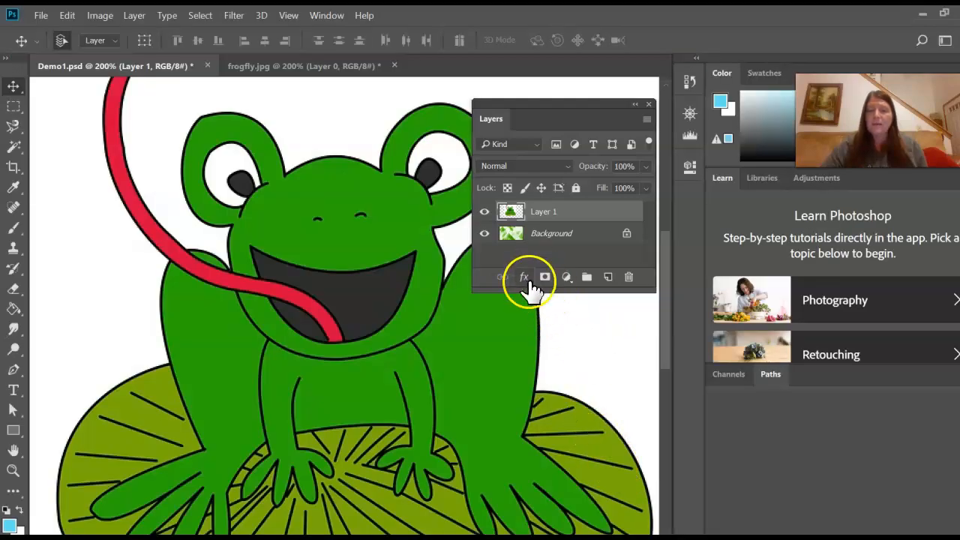
Step: Switch to Photoshop and look through the layer effects available for Layer 1
{"action": "left_click", "coordinate": [524, 277]}
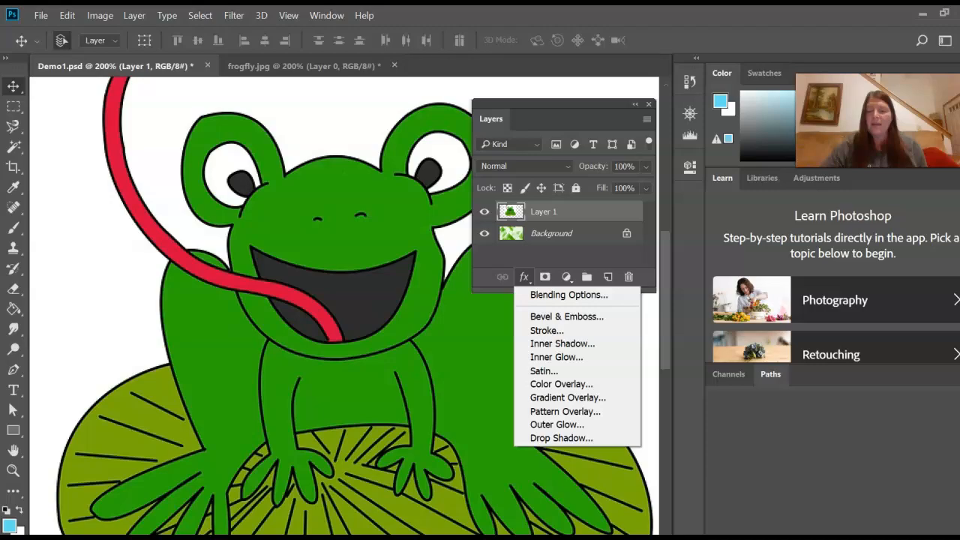
{"action": "left_click", "coordinate": [643, 489]}
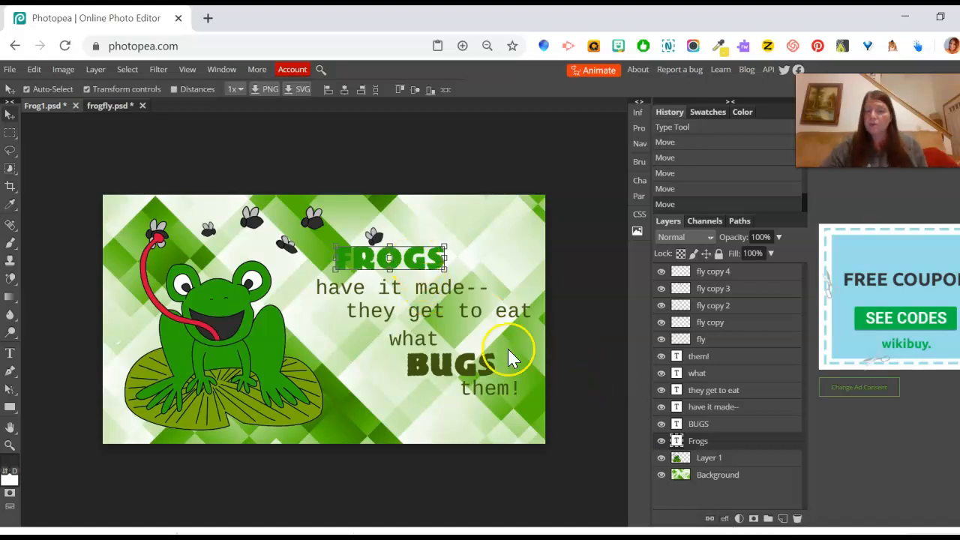
Step: In Photopea, apply an Inner Bevel Bevel and Emboss and an Outer Glow with a size of 36 px to the "Frogs" text layer
{"action": "left_click", "coordinate": [724, 518]}
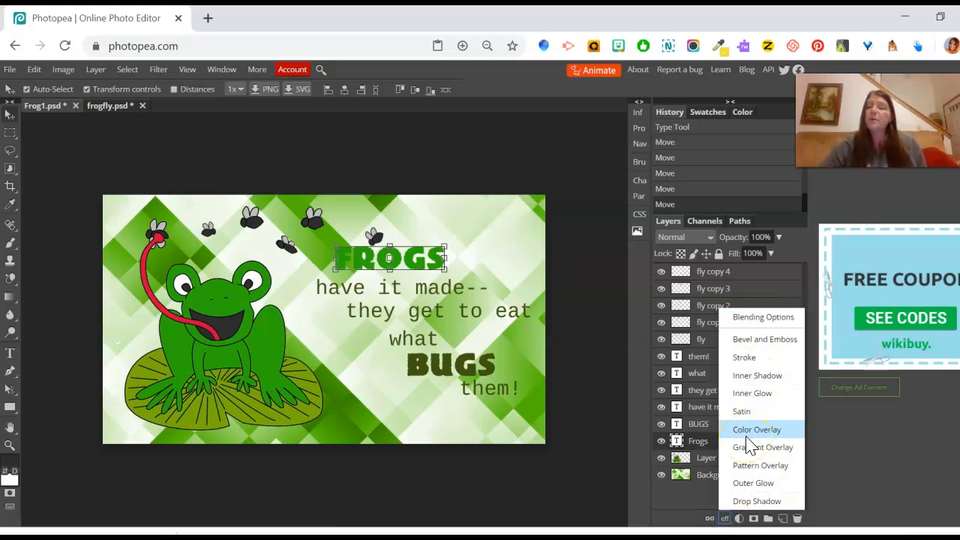
{"action": "left_click", "coordinate": [757, 343]}
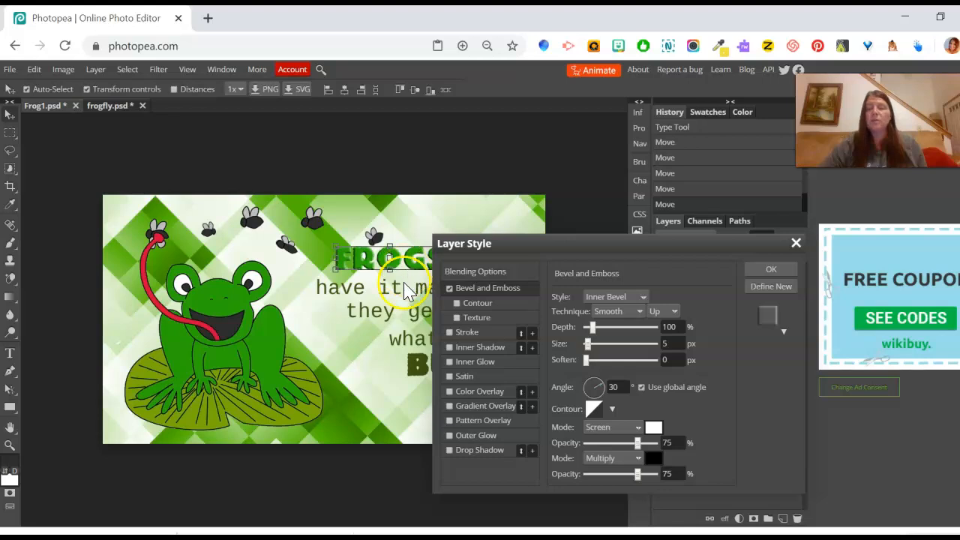
{"action": "left_click_drag", "start_coordinate": [532, 242], "coordinate": [589, 111]}
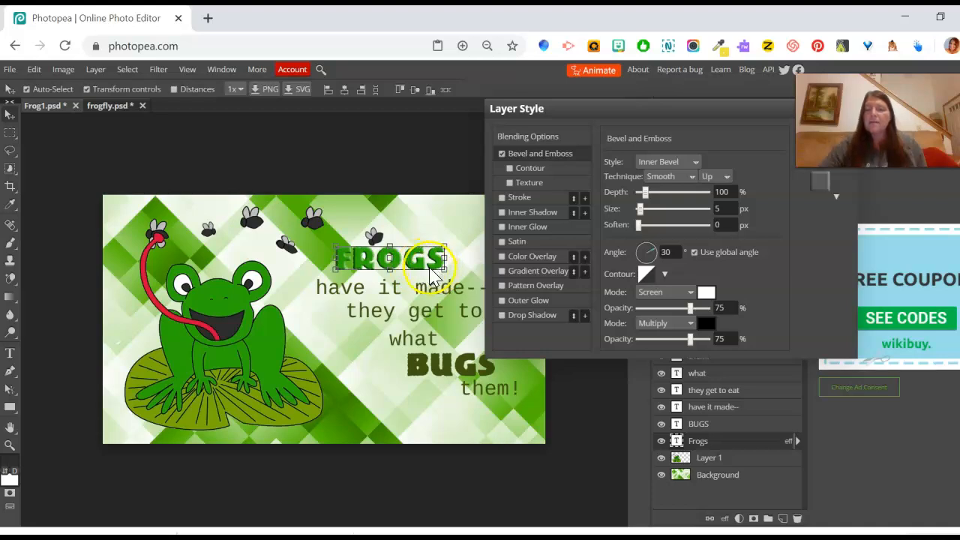
{"action": "left_click", "coordinate": [519, 300]}
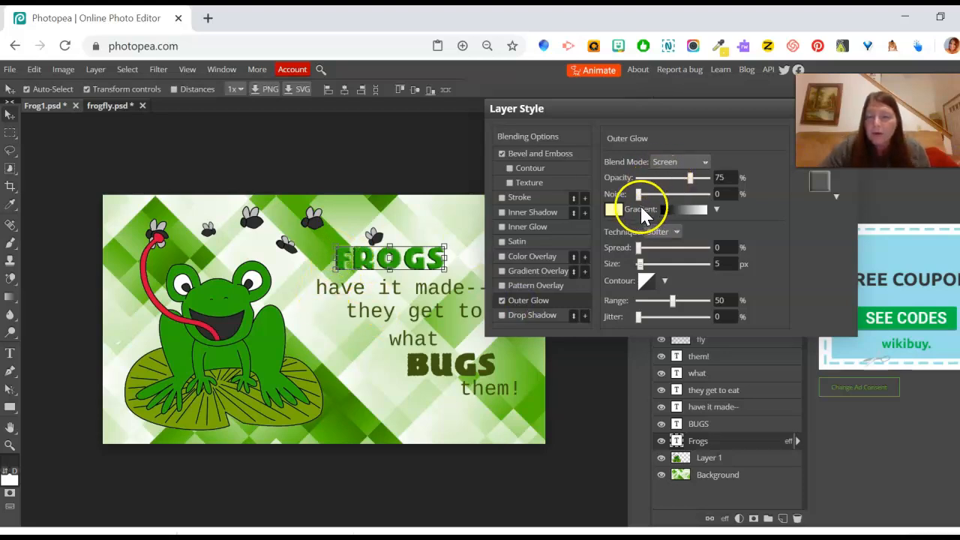
{"action": "left_click_drag", "start_coordinate": [642, 265], "coordinate": [652, 263]}
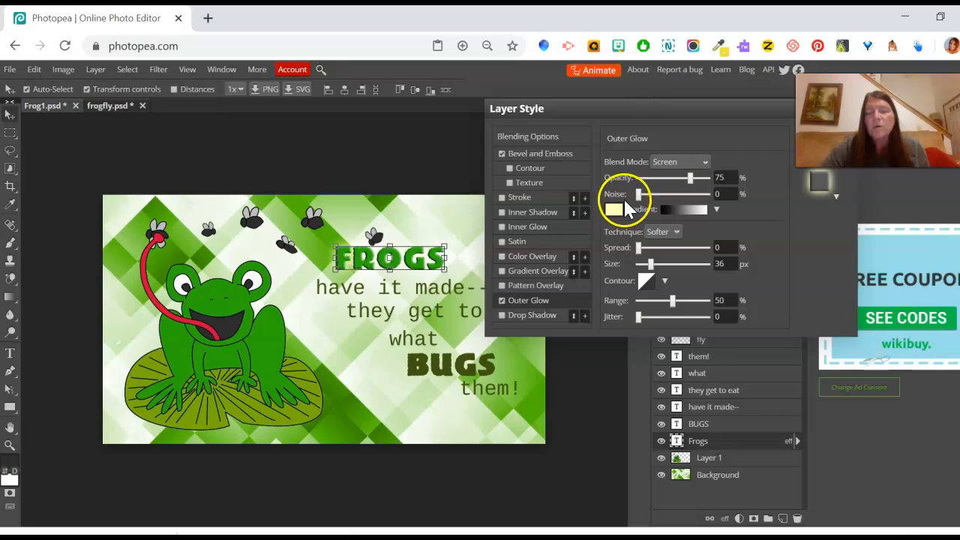
{"action": "left_click_drag", "start_coordinate": [757, 112], "coordinate": [674, 132]}
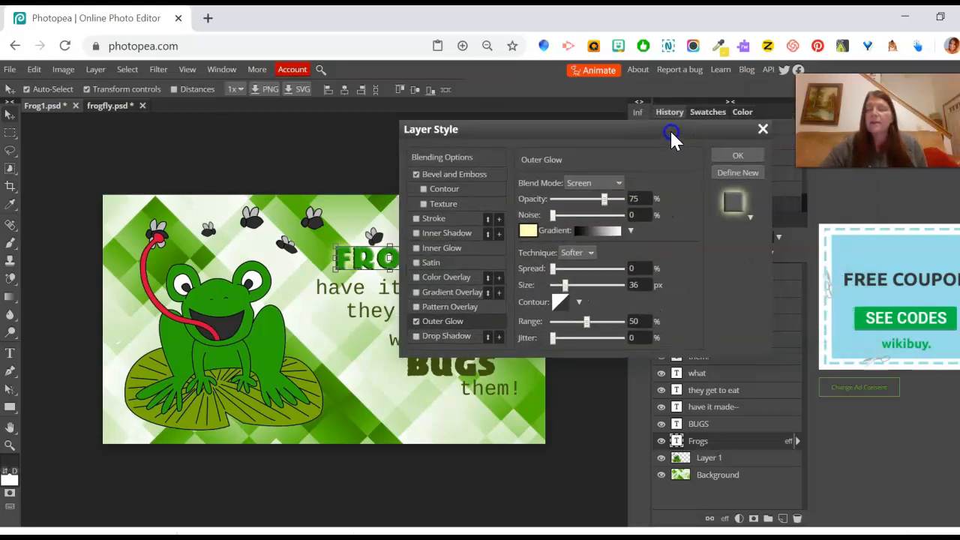
{"action": "left_click", "coordinate": [740, 157]}
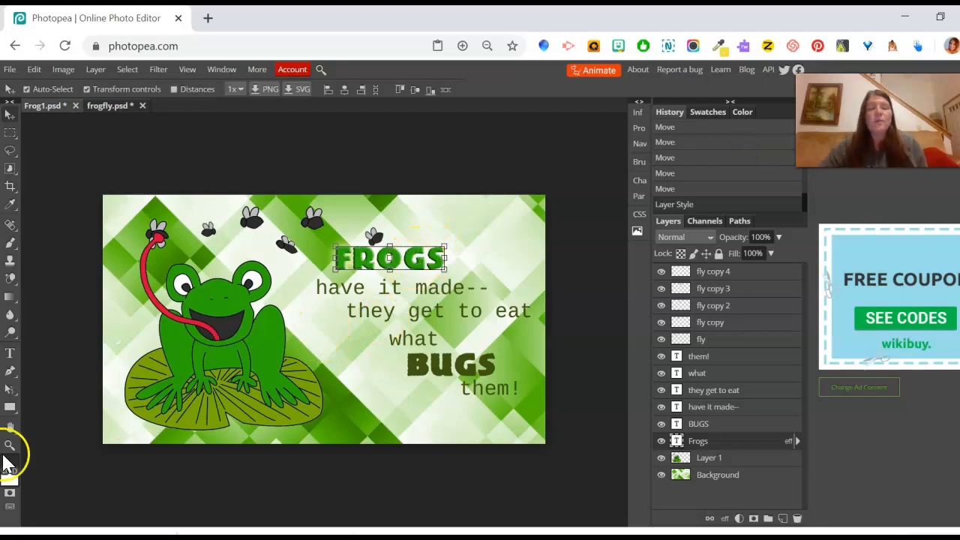
Step: Warp the "Frogs" text with the Shell Upper style, a 31% bend and a negative horizontal distortion
{"action": "left_click", "coordinate": [11, 356]}
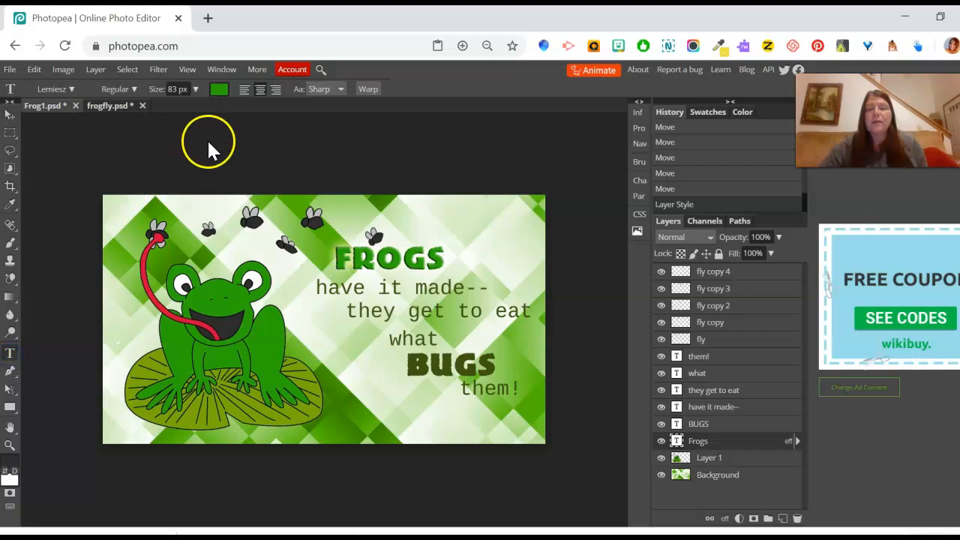
{"action": "left_click", "coordinate": [369, 89]}
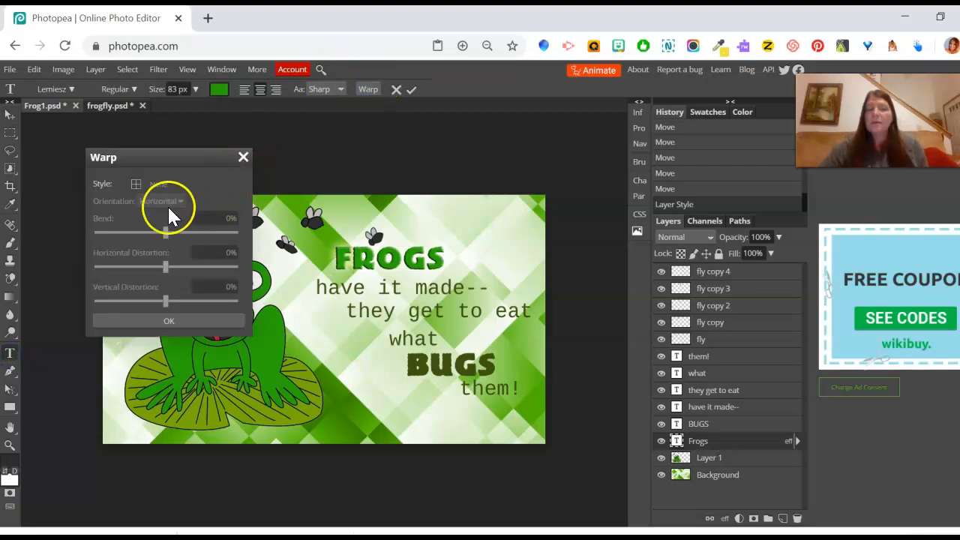
{"action": "left_click", "coordinate": [155, 185]}
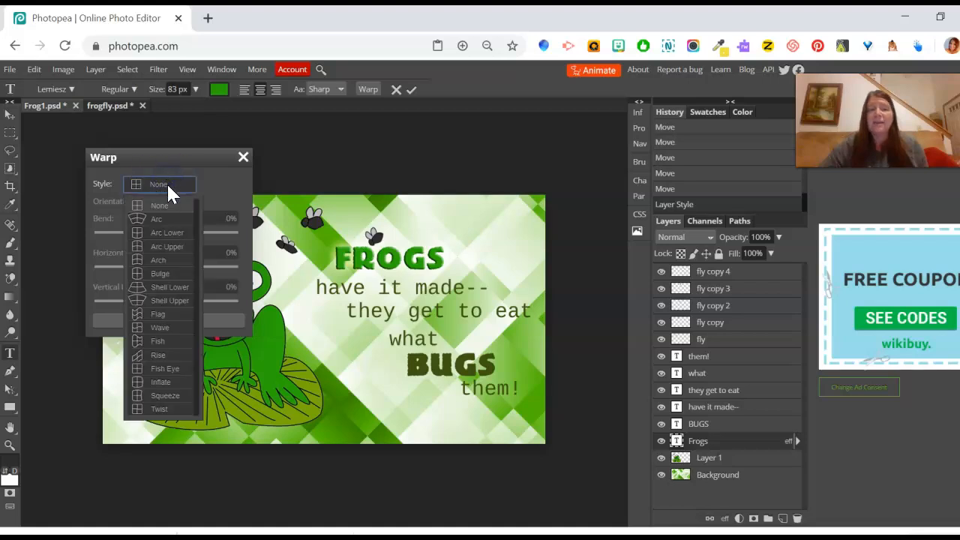
{"action": "left_click", "coordinate": [172, 301]}
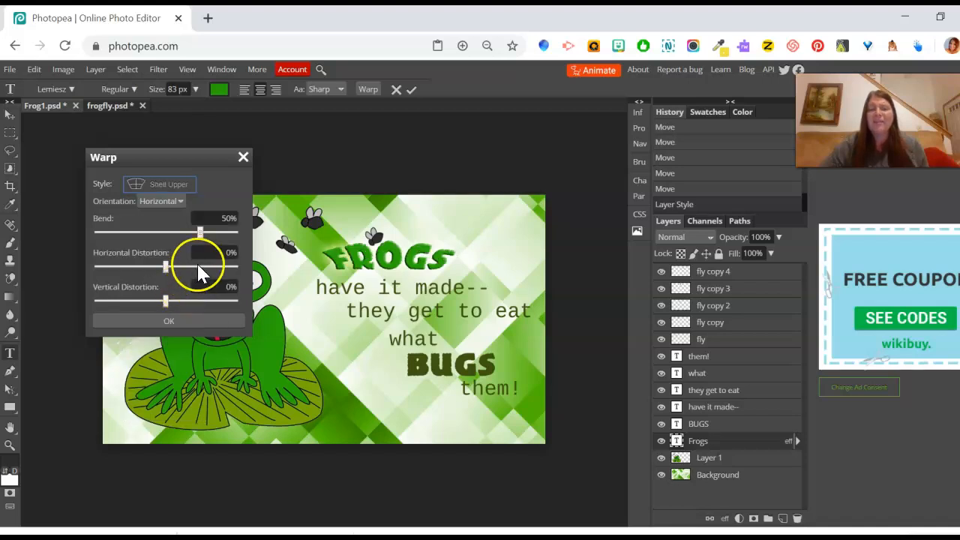
{"action": "mouse_move", "coordinate": [204, 237]}
{"action": "left_mouse_down"}
{"action": "mouse_move", "coordinate": [146, 236]}
{"action": "mouse_move", "coordinate": [109, 251]}
{"action": "mouse_move", "coordinate": [187, 234]}
{"action": "left_mouse_up"}
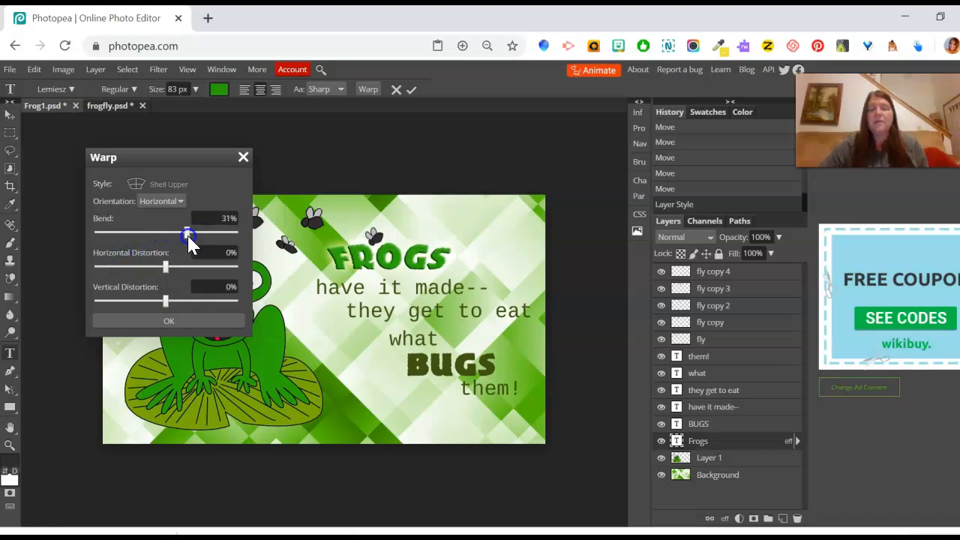
{"action": "left_click_drag", "start_coordinate": [165, 267], "coordinate": [144, 270]}
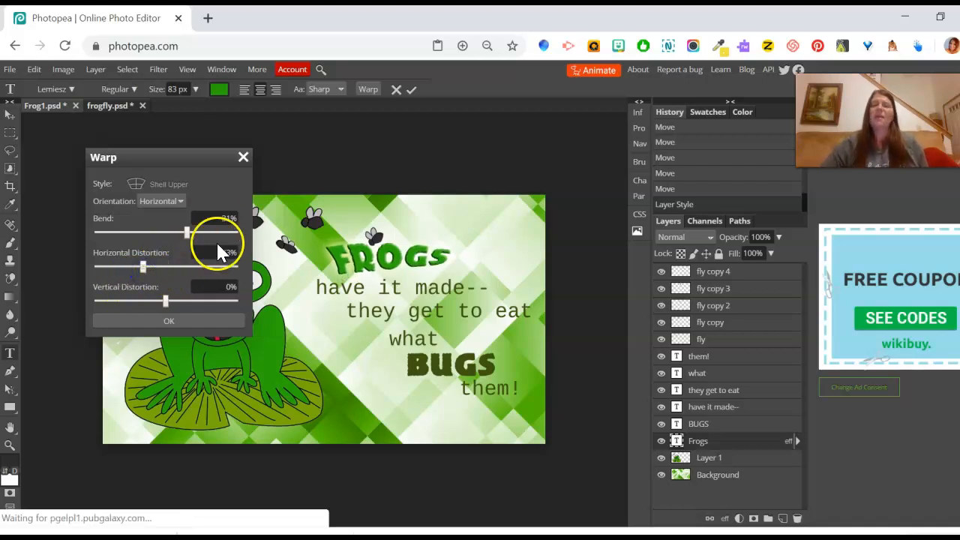
{"action": "left_click", "coordinate": [172, 318]}
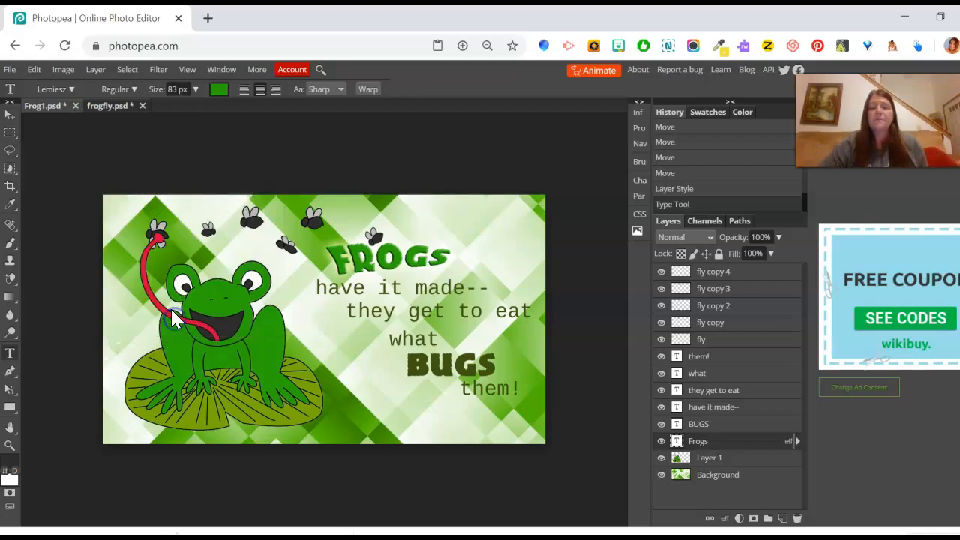
{"action": "left_click", "coordinate": [10, 129]}
{"action": "left_click", "coordinate": [10, 114]}
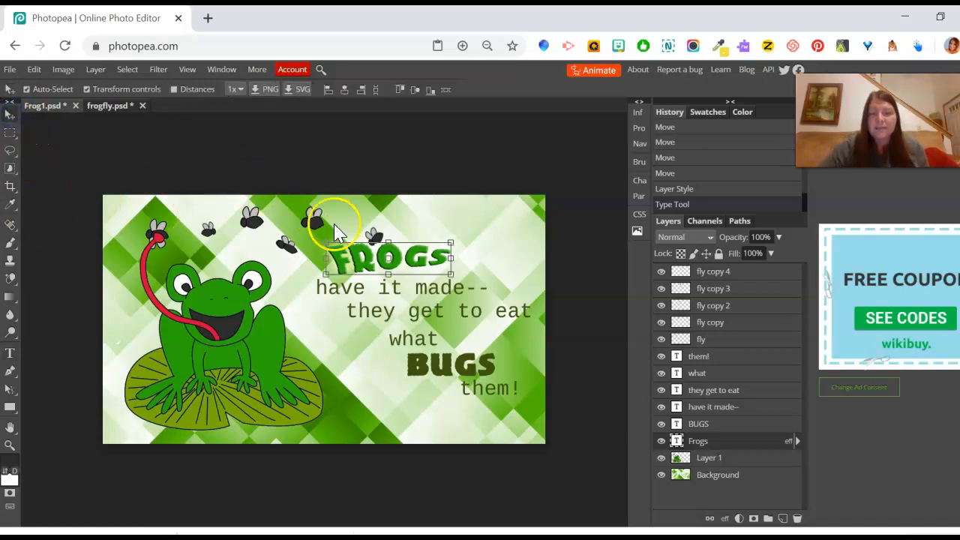
Step: Move the "Frogs" text slightly up and left, and scale it to about 108% width and 115% height
{"action": "left_click_drag", "start_coordinate": [357, 262], "coordinate": [348, 257]}
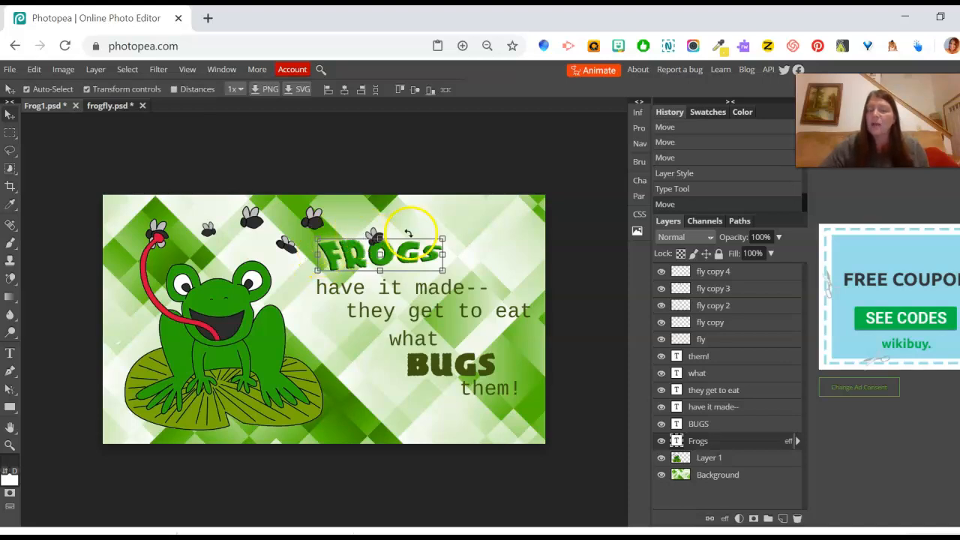
{"action": "mouse_move", "coordinate": [444, 237]}
{"action": "left_mouse_down"}
{"action": "mouse_move", "coordinate": [455, 221]}
{"action": "mouse_move", "coordinate": [452, 234]}
{"action": "left_mouse_up"}
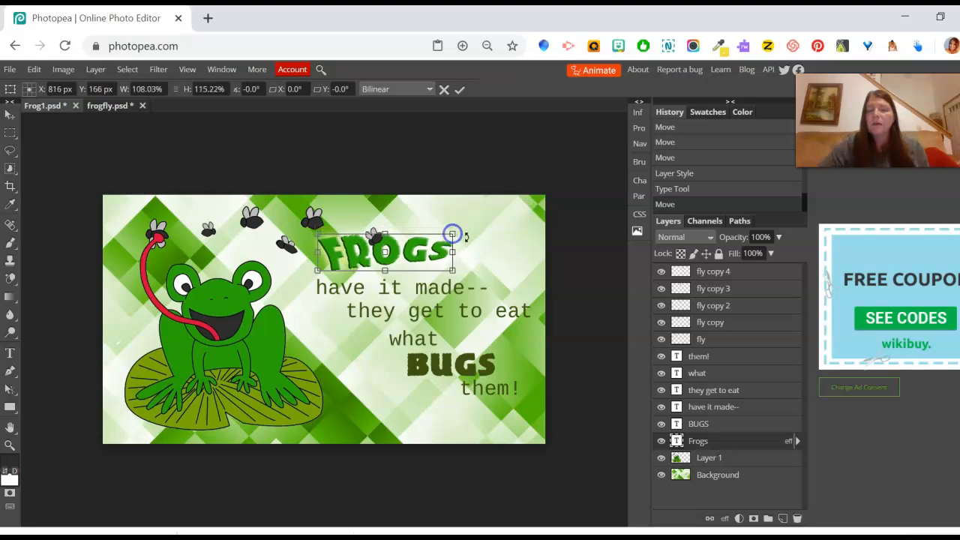
{"action": "left_click", "coordinate": [459, 90]}
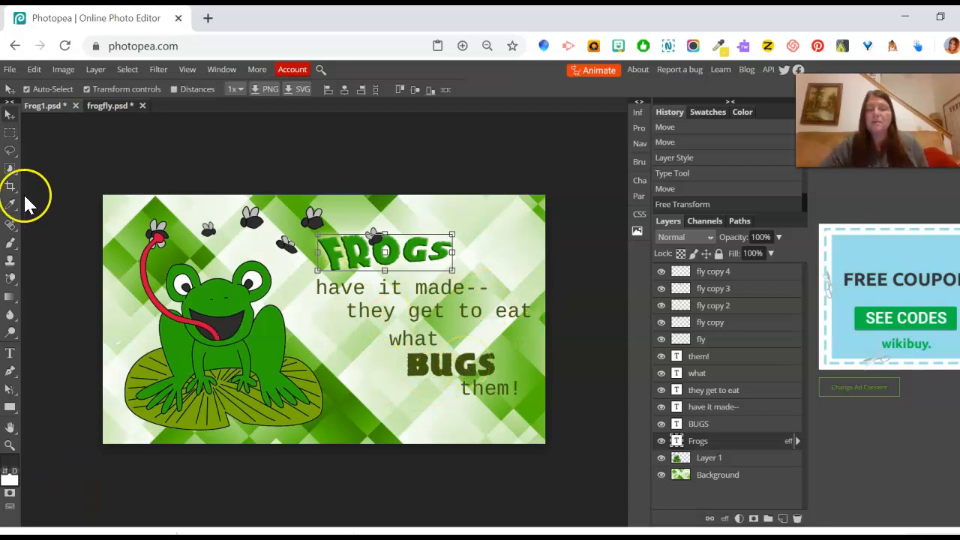
Step: Warp the "BUGS" text with the Flag style and a 28% bend
{"action": "left_click", "coordinate": [450, 371]}
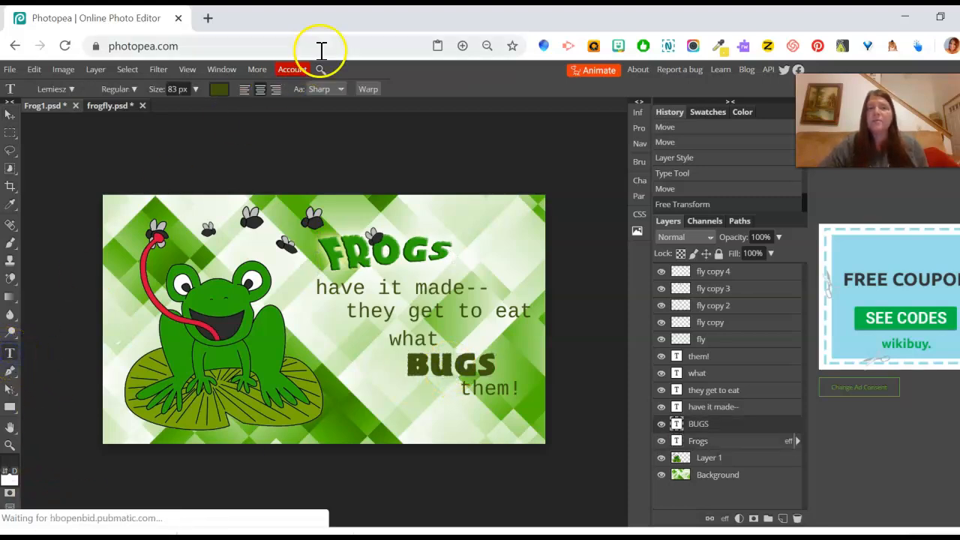
{"action": "left_click", "coordinate": [368, 88]}
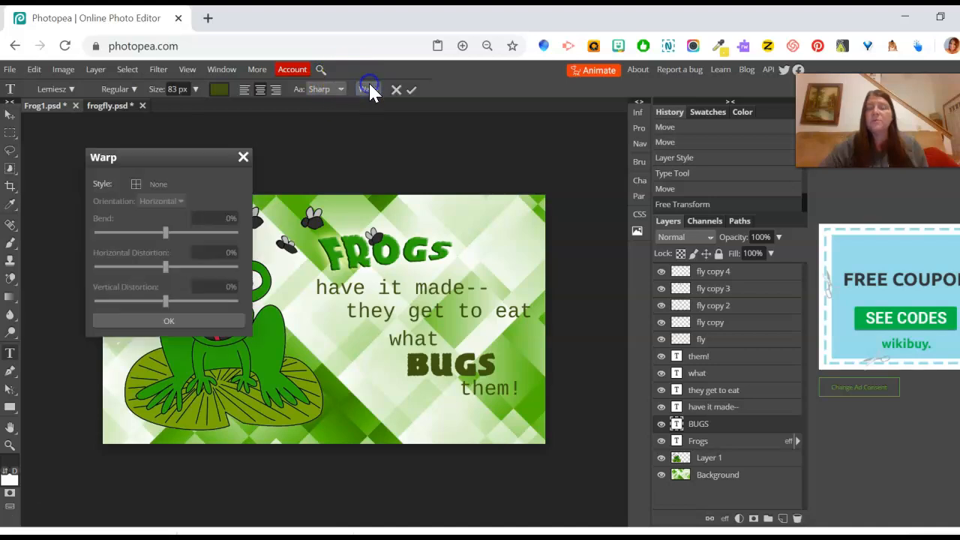
{"action": "left_click", "coordinate": [157, 187]}
{"action": "left_click", "coordinate": [167, 318]}
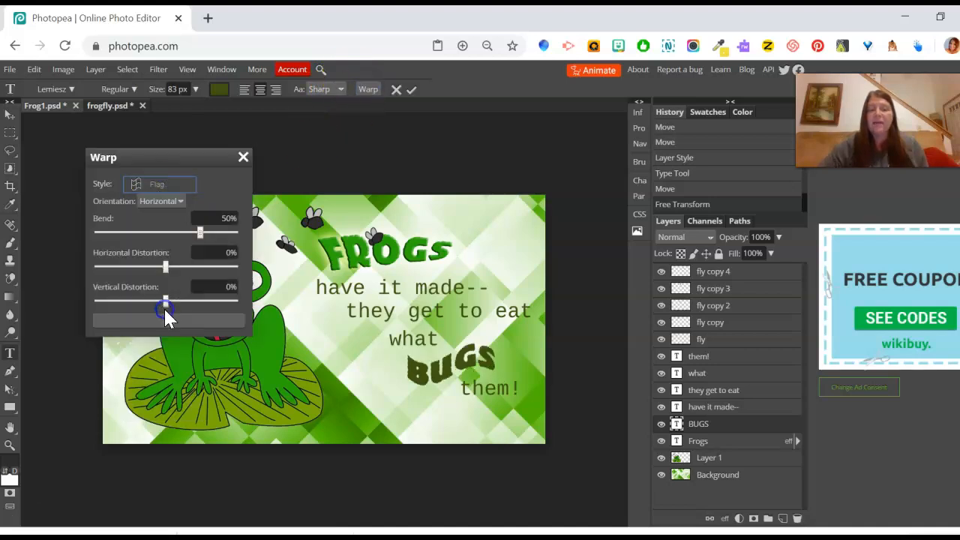
{"action": "left_click_drag", "start_coordinate": [201, 232], "coordinate": [185, 235]}
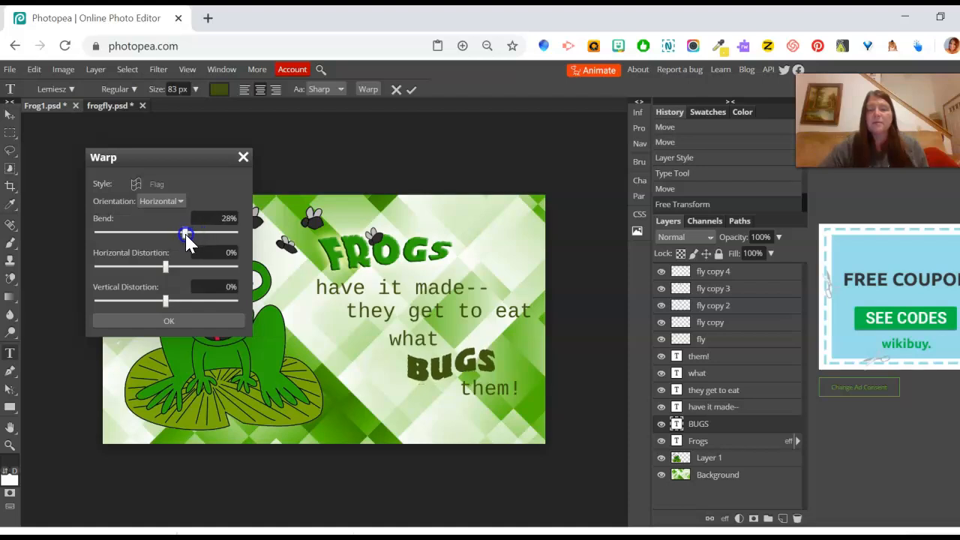
{"action": "left_click", "coordinate": [183, 320]}
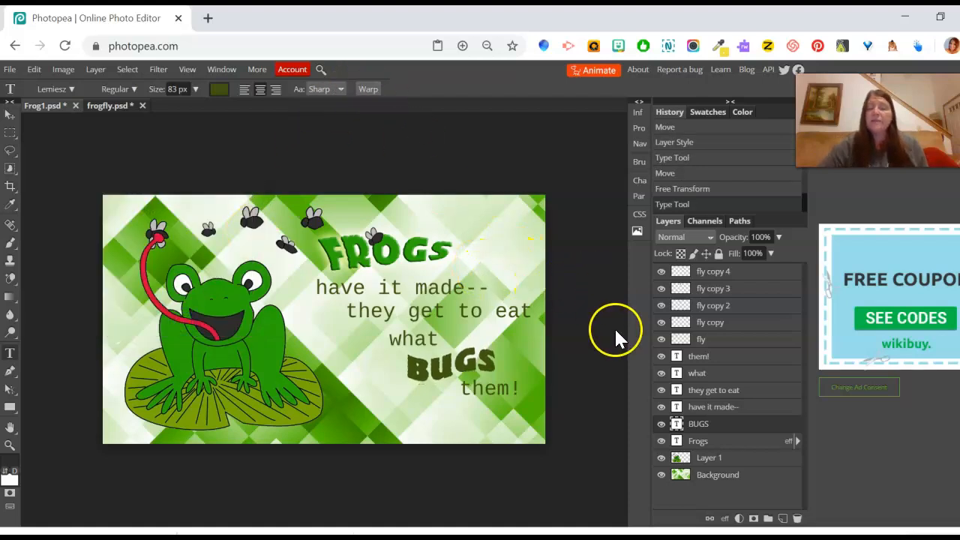
Step: Add an Inner Glow with a size of 13 px to the "BUGS" text layer
{"action": "left_click", "coordinate": [724, 518]}
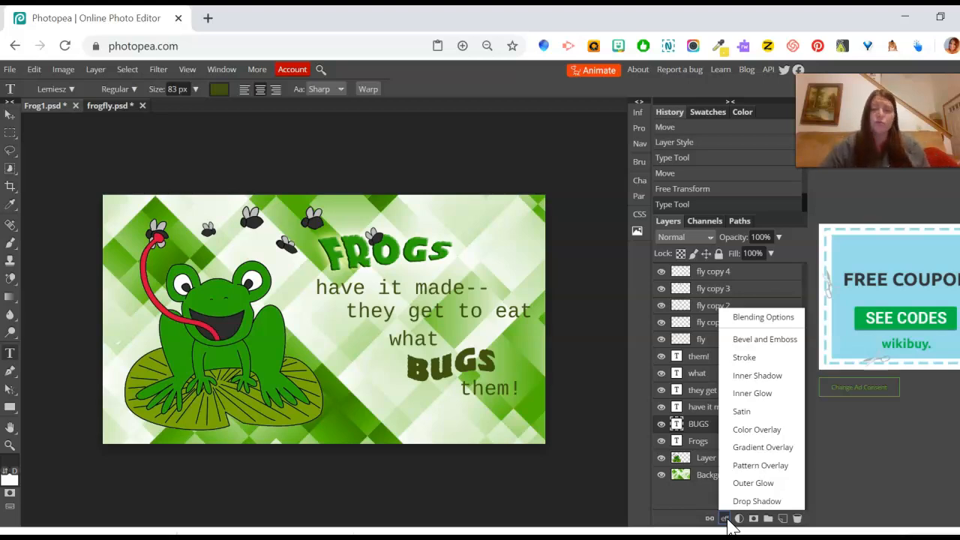
{"action": "left_click", "coordinate": [735, 499]}
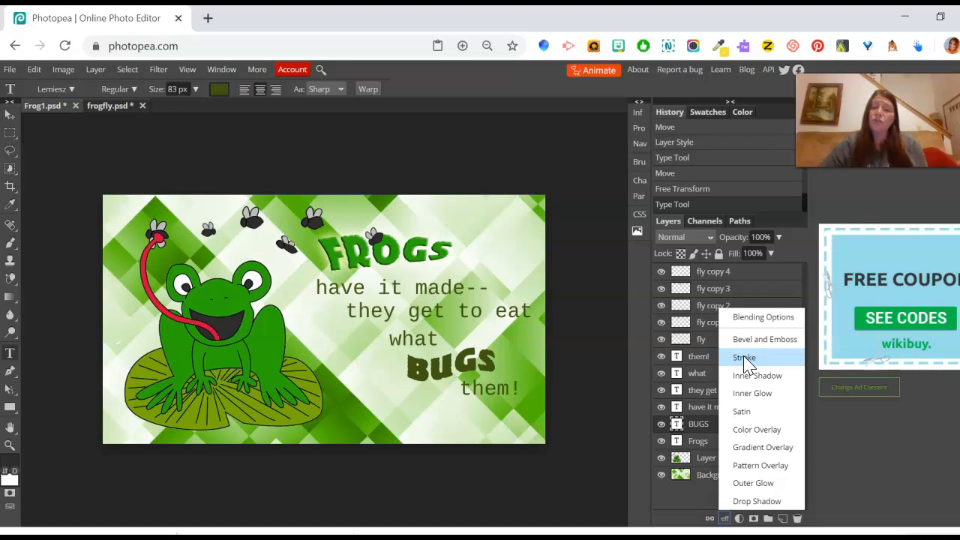
{"action": "left_click", "coordinate": [750, 396]}
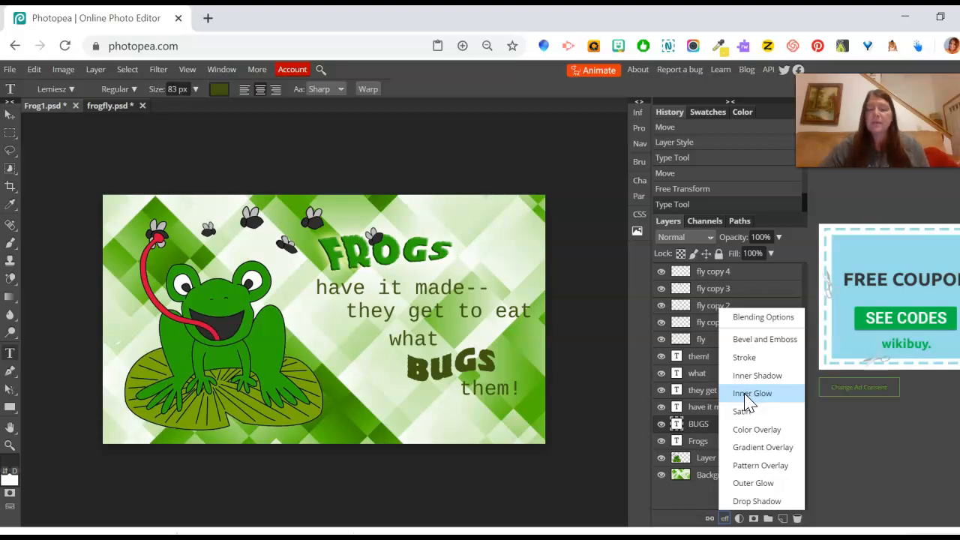
{"action": "left_click", "coordinate": [748, 396]}
{"action": "left_click_drag", "start_coordinate": [524, 133], "coordinate": [504, 93]}
{"action": "left_click", "coordinate": [536, 243]}
{"action": "left_click_drag", "start_coordinate": [537, 242], "coordinate": [543, 248]}
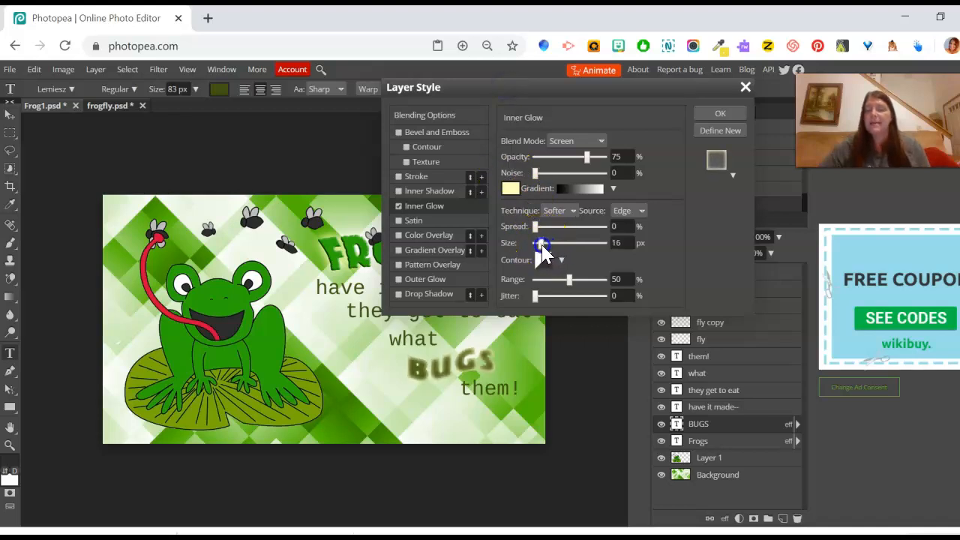
{"action": "left_click_drag", "start_coordinate": [541, 244], "coordinate": [540, 246]}
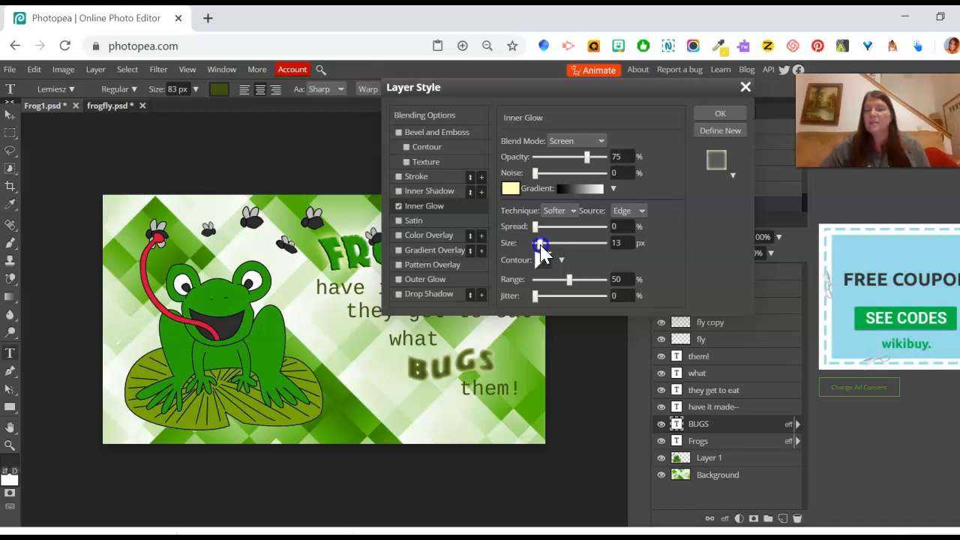
Step: Add a 10 px outside Stroke to "BUGS" in the near-white colour f5fbf1 sampled from the image background
{"action": "left_click", "coordinate": [414, 177]}
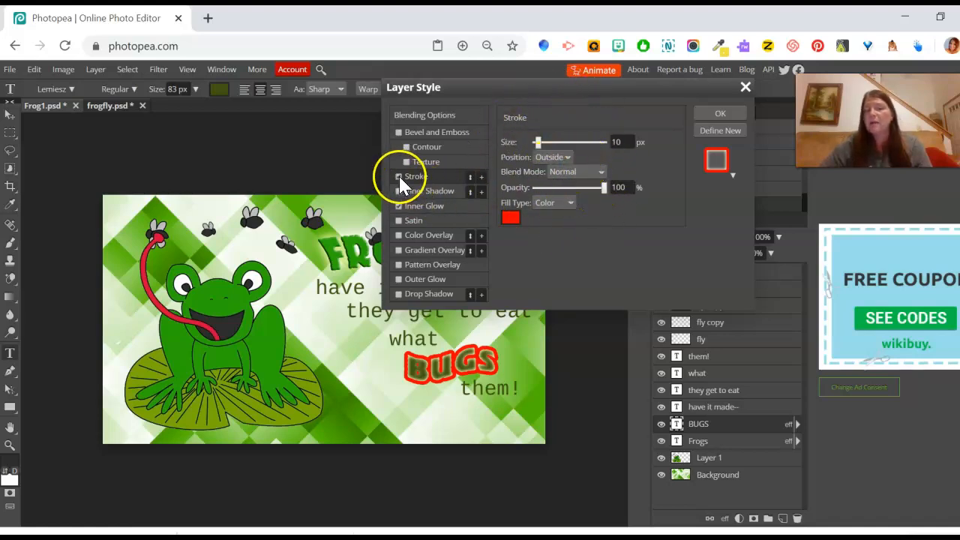
{"action": "left_click", "coordinate": [512, 219]}
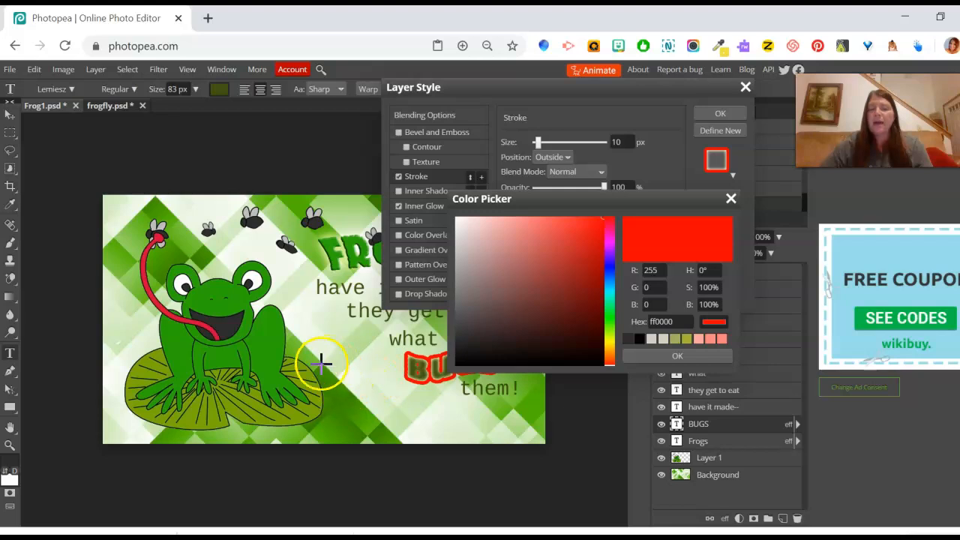
{"action": "left_click", "coordinate": [119, 386]}
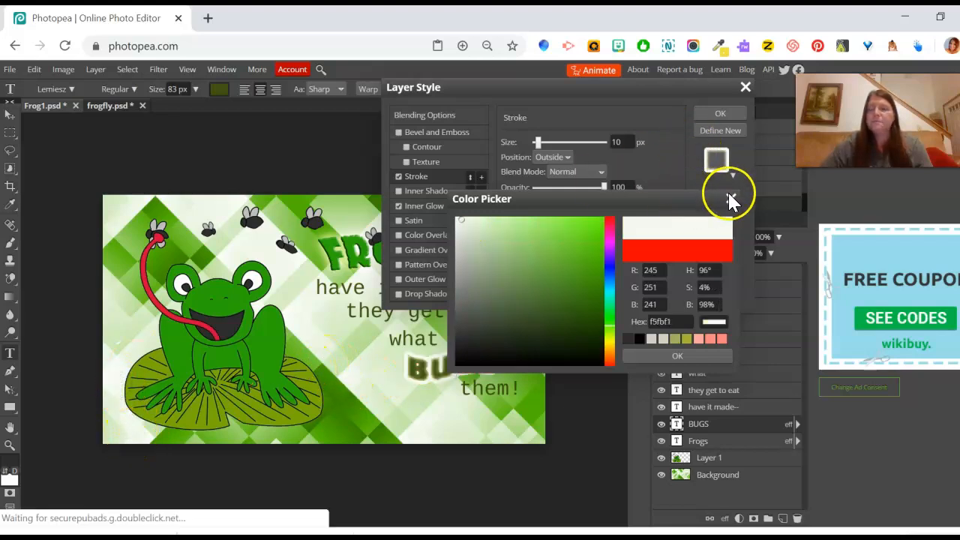
{"action": "left_click", "coordinate": [690, 353]}
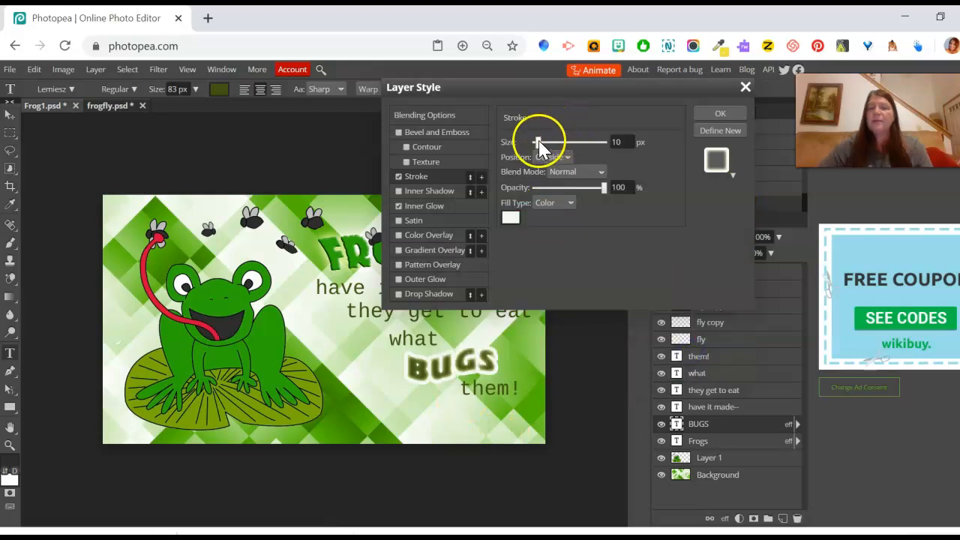
{"action": "left_click_drag", "start_coordinate": [539, 142], "coordinate": [538, 142]}
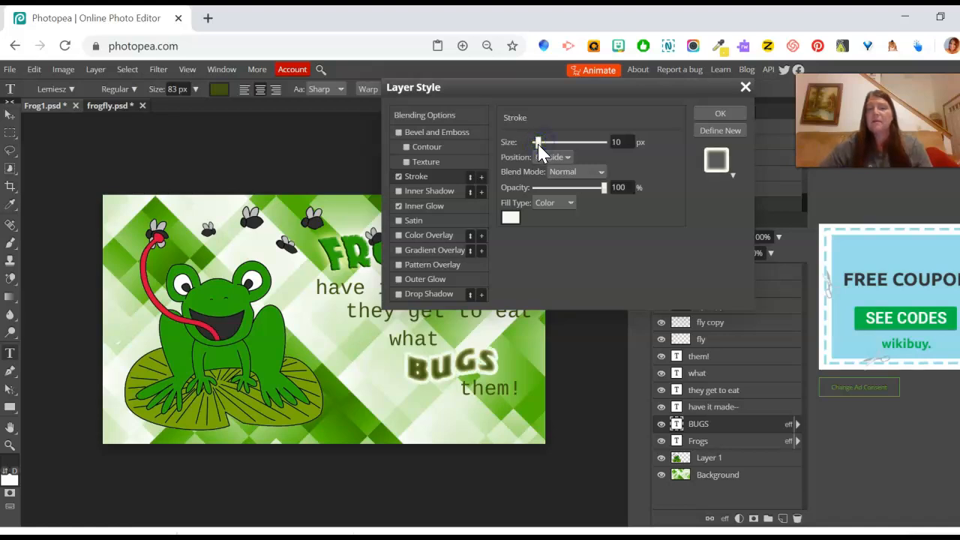
Step: Add a Drop Shadow to "BUGS" with a distance of 40 px, 5% spread and a size of 31 px, and apply the layer style
{"action": "left_click", "coordinate": [432, 293]}
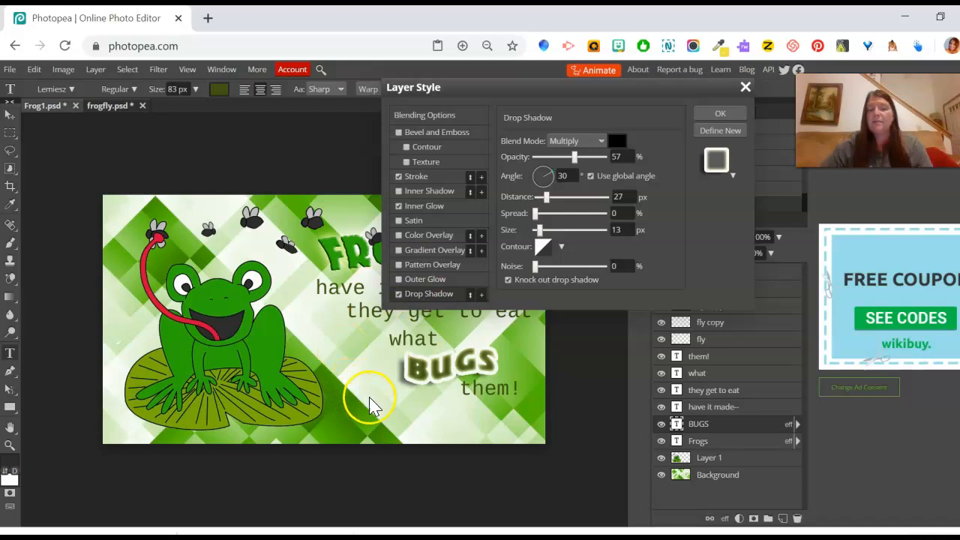
{"action": "left_click_drag", "start_coordinate": [539, 229], "coordinate": [556, 199]}
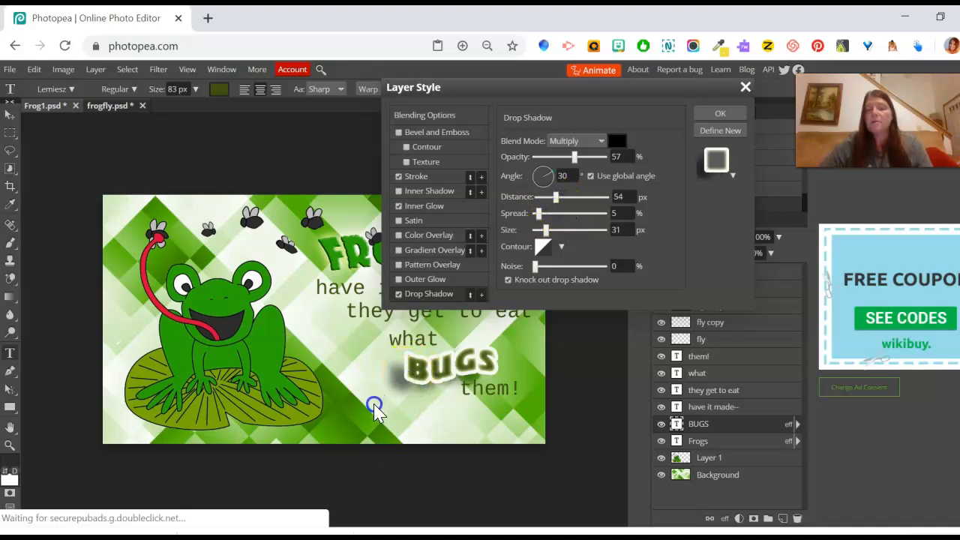
{"action": "left_click_drag", "start_coordinate": [555, 197], "coordinate": [552, 201]}
{"action": "left_click", "coordinate": [720, 114]}
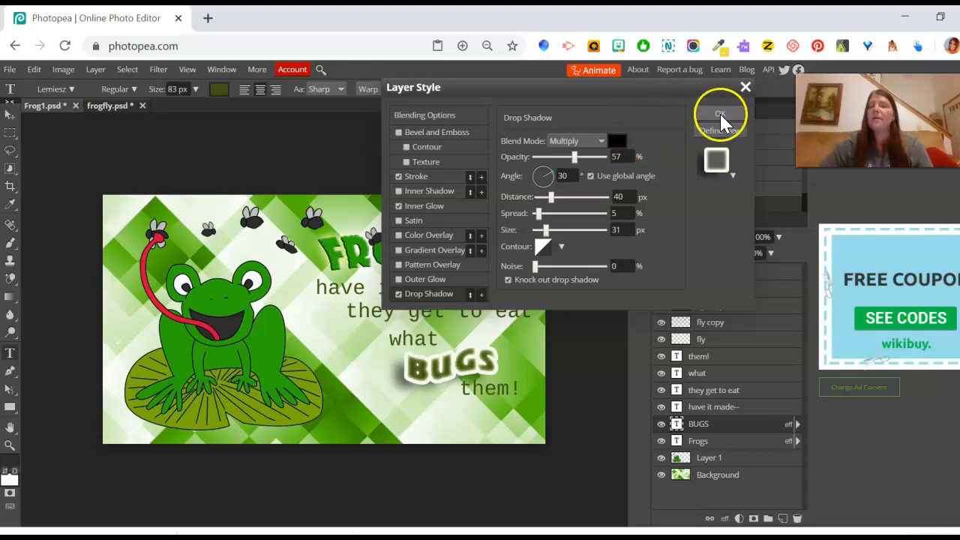
{"action": "left_click", "coordinate": [720, 116]}
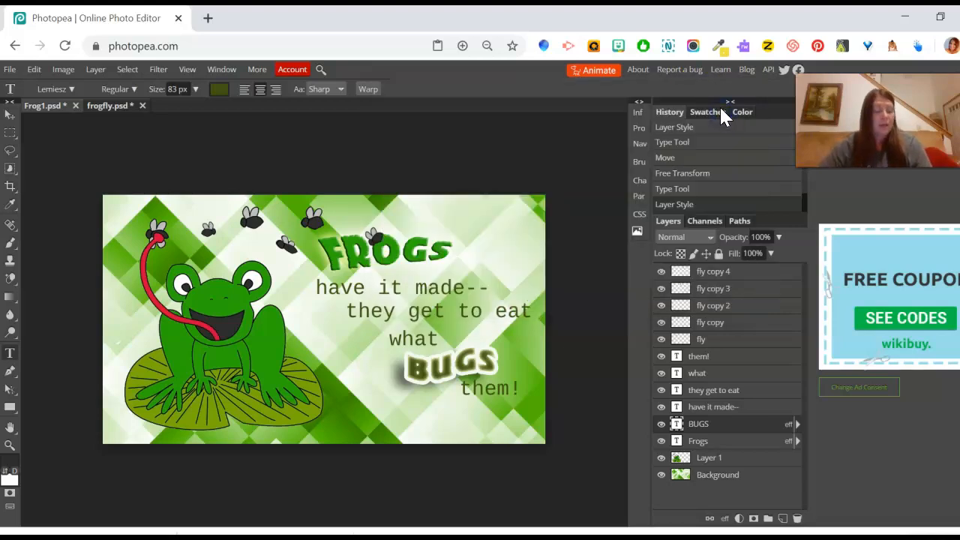
Step: Enlarge "BUGS" to about 111% width and 117% height, rotate it by -14.1°, and place it between "what" and "them!"
{"action": "left_click", "coordinate": [10, 114]}
{"action": "mouse_move", "coordinate": [467, 362]}
{"action": "left_mouse_down"}
{"action": "mouse_move", "coordinate": [513, 339]}
{"action": "mouse_move", "coordinate": [505, 321]}
{"action": "mouse_move", "coordinate": [479, 351]}
{"action": "left_mouse_up"}
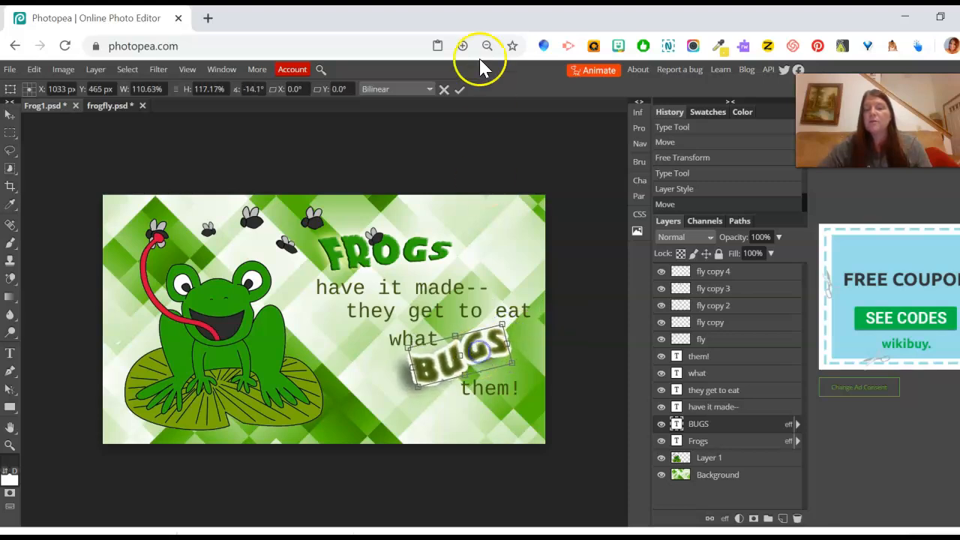
{"action": "left_click", "coordinate": [458, 88]}
Step: Try dragging the Background layer down and slightly left in Free Transform, and revert to the history state before that transform
{"action": "left_click", "coordinate": [521, 264]}
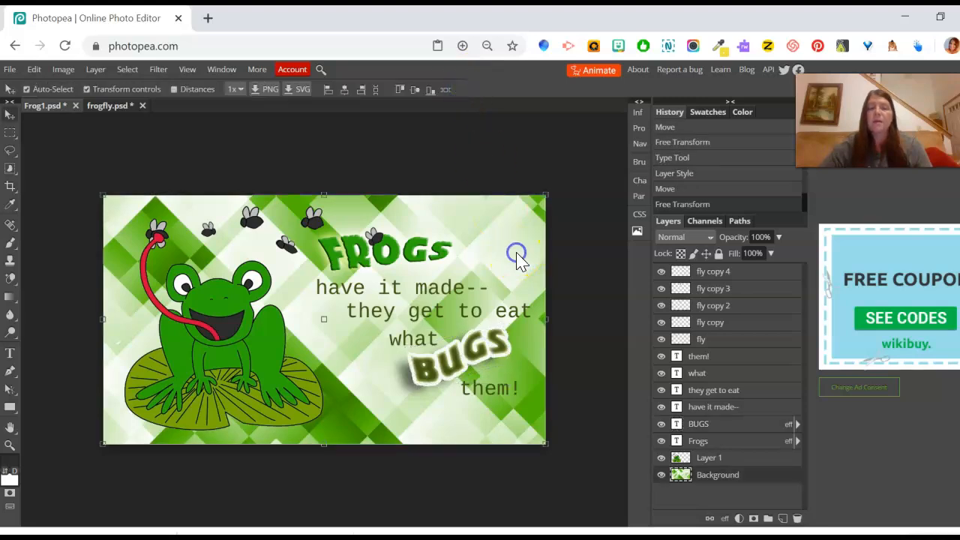
{"action": "key", "text": "ctrl+alt+t"}
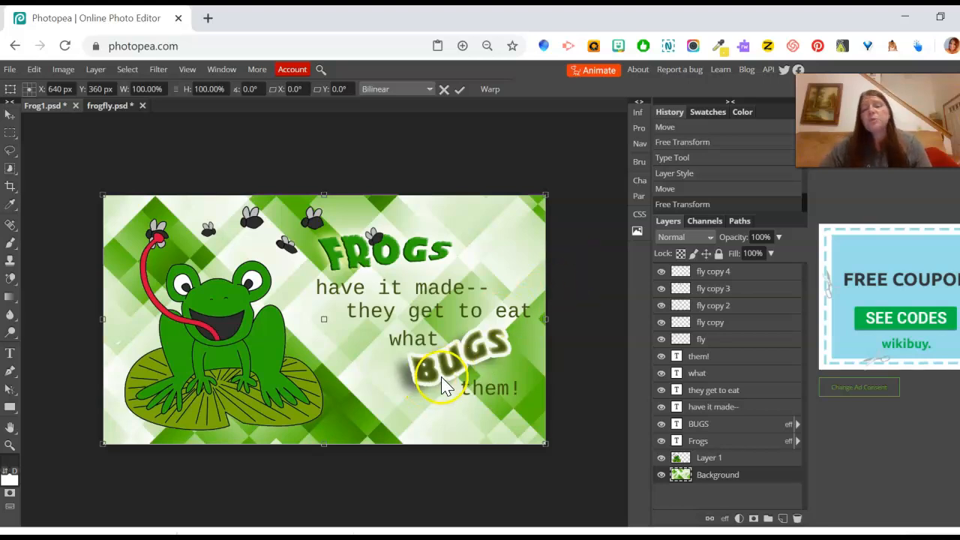
{"action": "left_click_drag", "start_coordinate": [441, 378], "coordinate": [443, 374]}
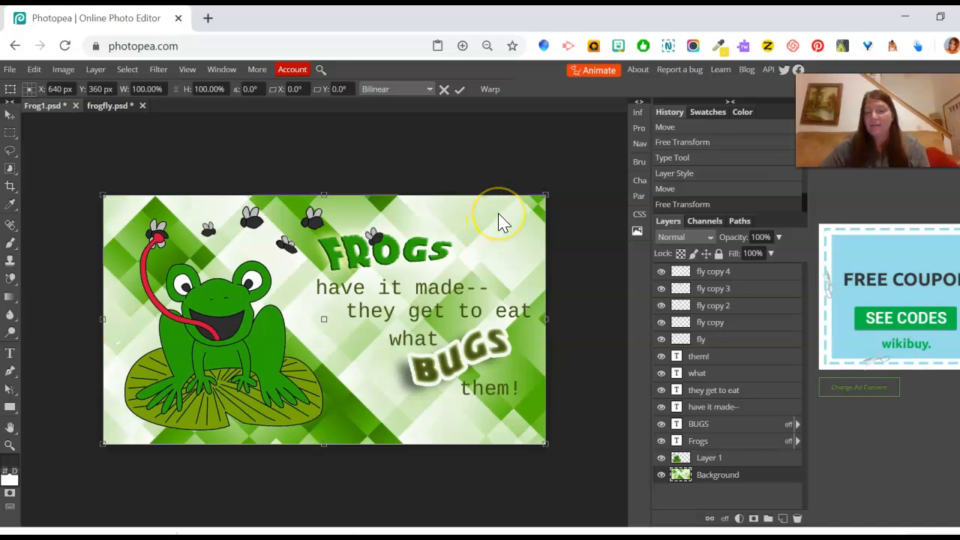
{"action": "left_click_drag", "start_coordinate": [507, 229], "coordinate": [503, 252]}
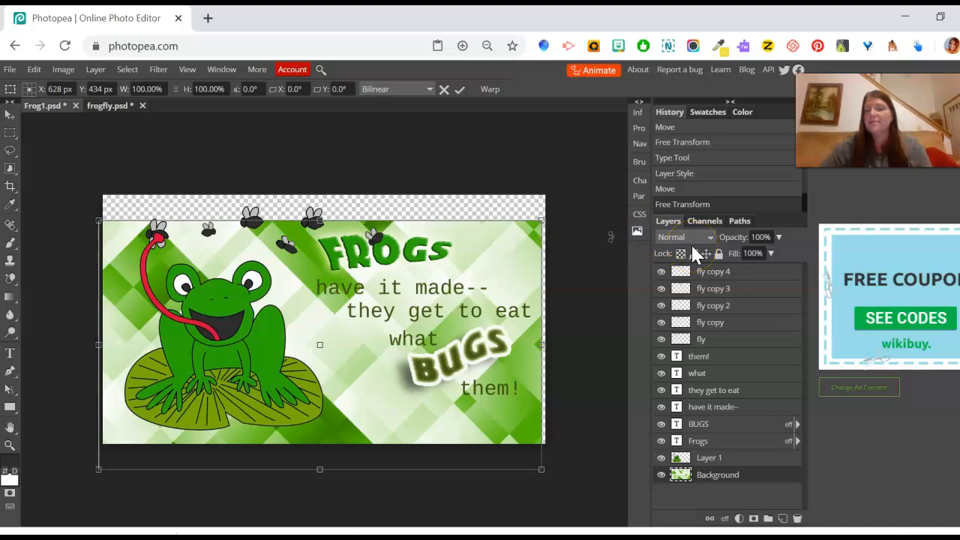
{"action": "left_click", "coordinate": [673, 191]}
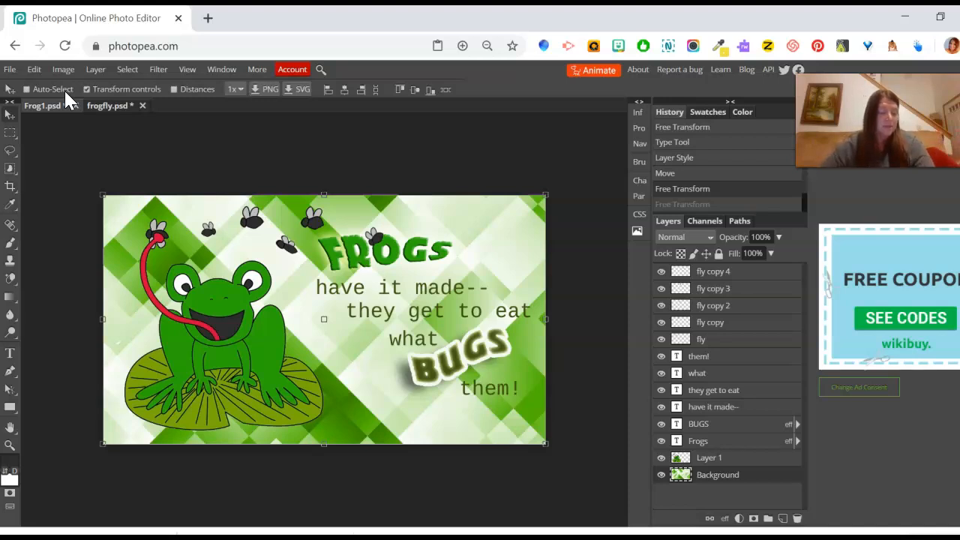
Step: Switch to Photoshop, add the vertical text "DOWN IT GOES" with the Vertical Type tool, and position it to the left of the frog's tongue
{"action": "left_click", "coordinate": [10, 359]}
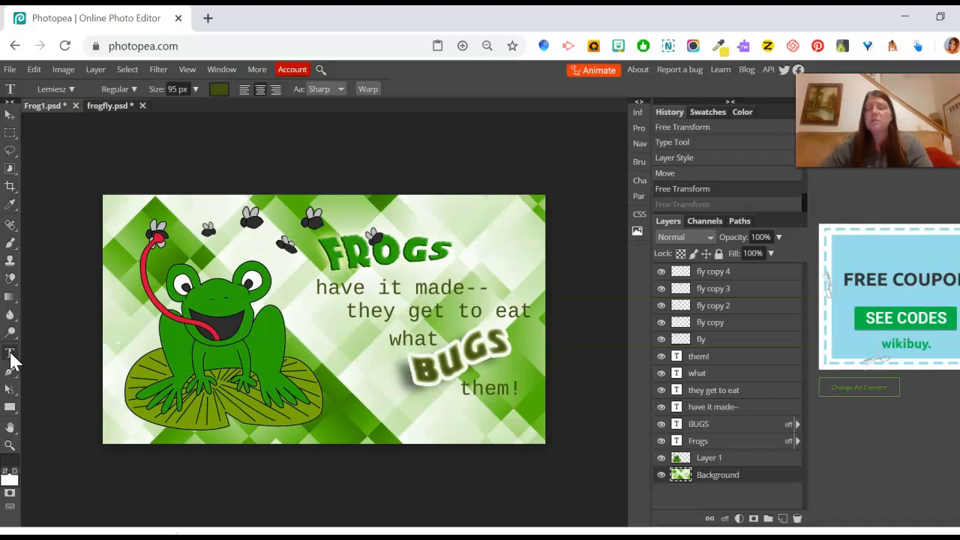
{"action": "left_click", "coordinate": [423, 504]}
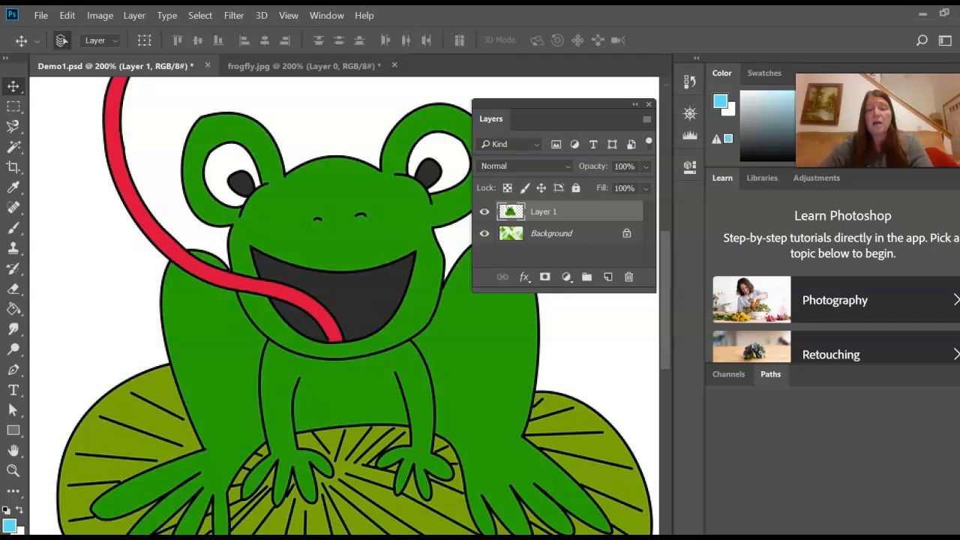
{"action": "left_click", "coordinate": [14, 391]}
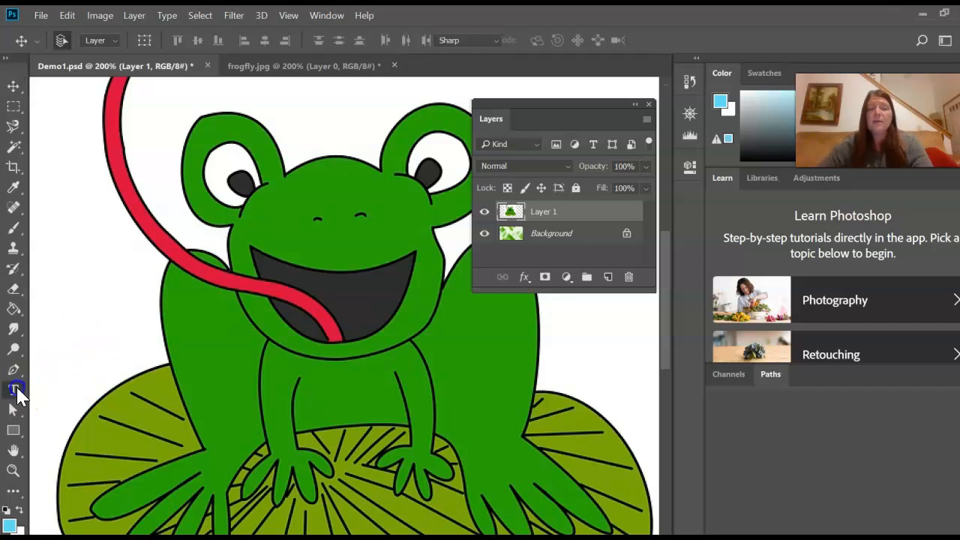
{"action": "left_click_drag", "start_coordinate": [18, 396], "coordinate": [77, 405]}
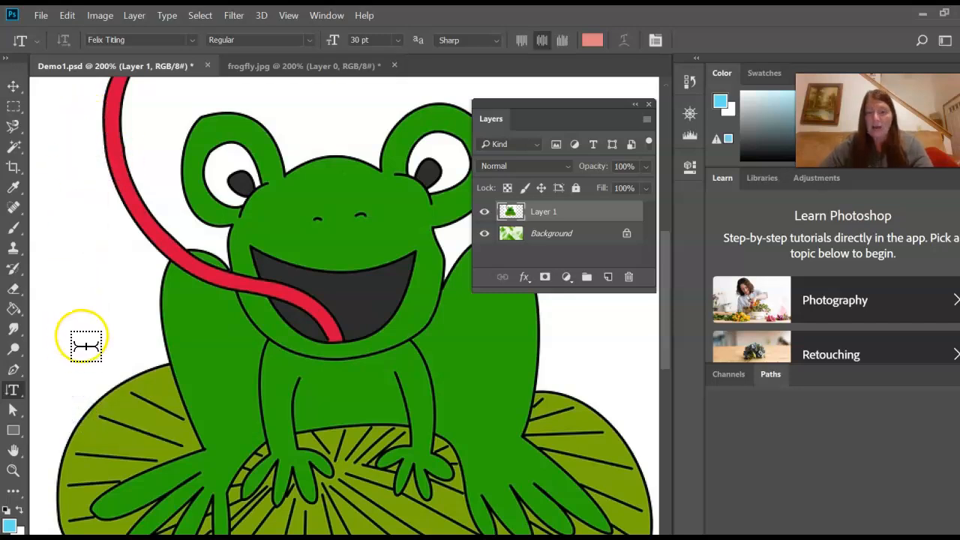
{"action": "left_click", "coordinate": [227, 157]}
{"action": "type", "text": "D"}
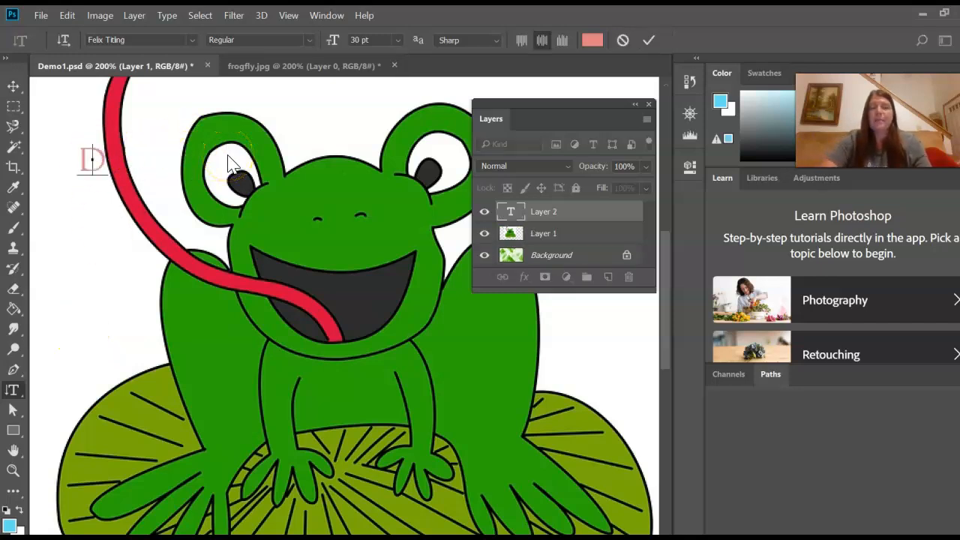
{"action": "type", "text": "OWNIT GOES"}
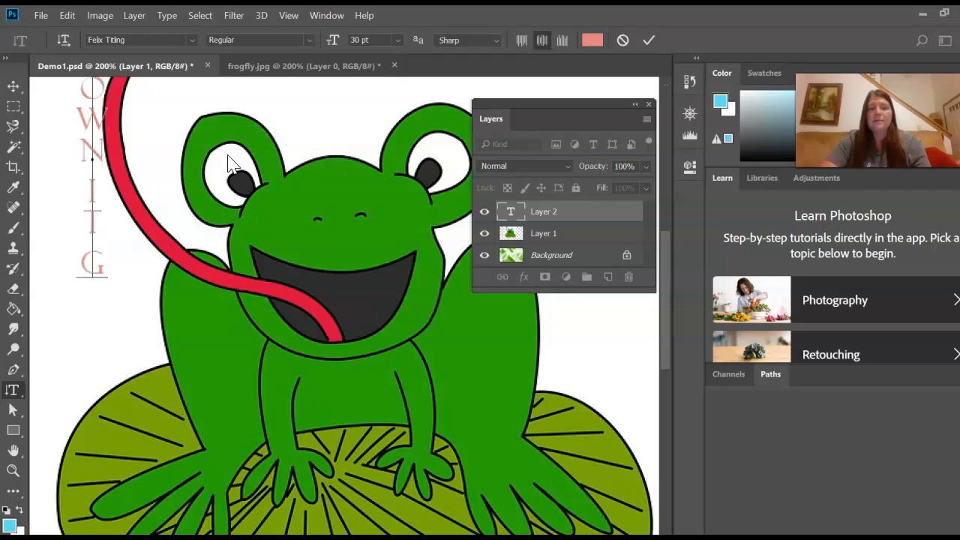
{"action": "left_click", "coordinate": [648, 41]}
{"action": "left_click", "coordinate": [12, 86]}
{"action": "left_click_drag", "start_coordinate": [88, 156], "coordinate": [72, 228]}
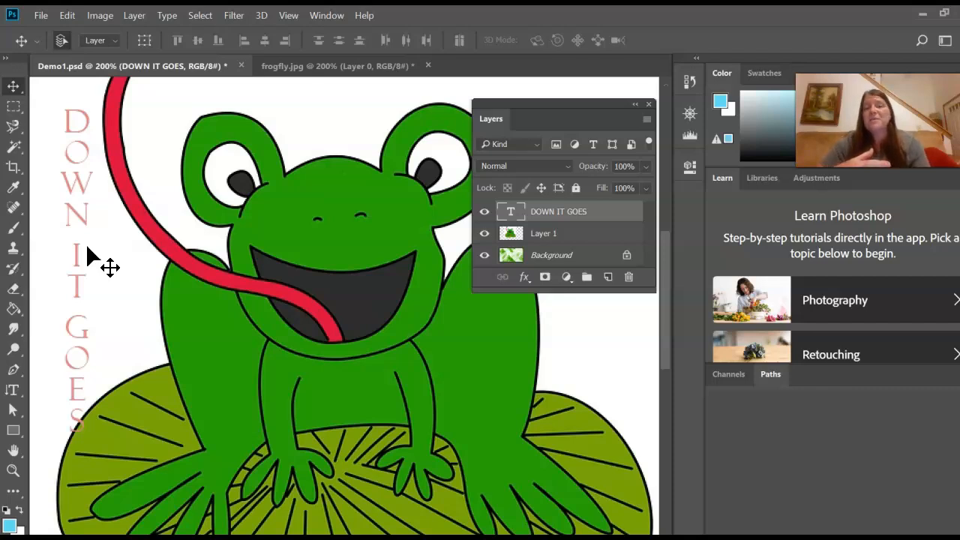
Step: Choose the Horizontal Type tool, and sample the red of the frog's tongue as the foreground colour with the Eyedropper
{"action": "left_click", "coordinate": [15, 390]}
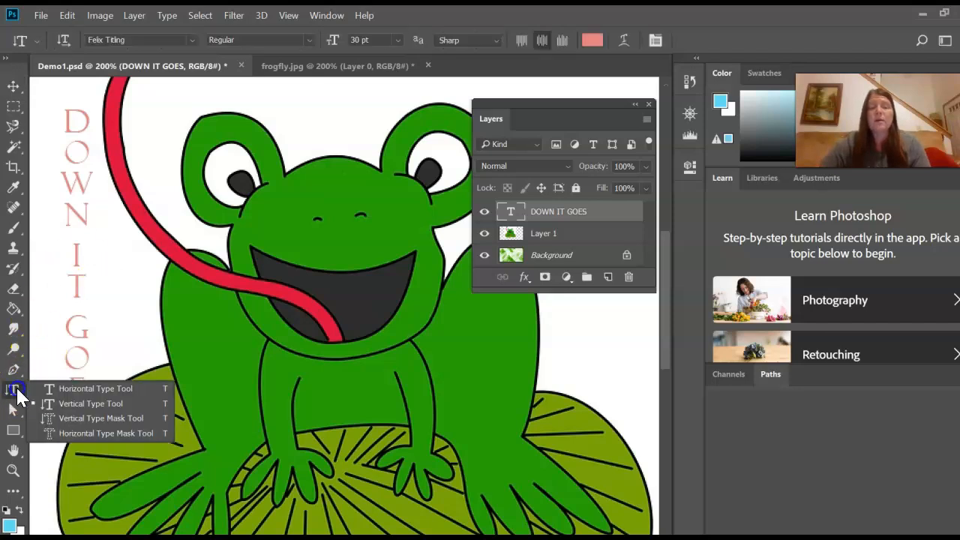
{"action": "left_click", "coordinate": [87, 390]}
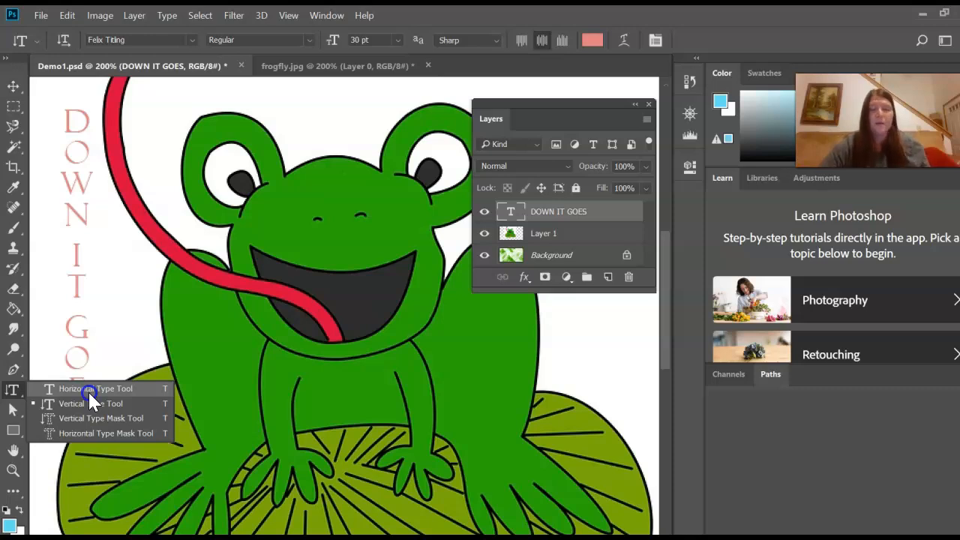
{"action": "left_click", "coordinate": [88, 390]}
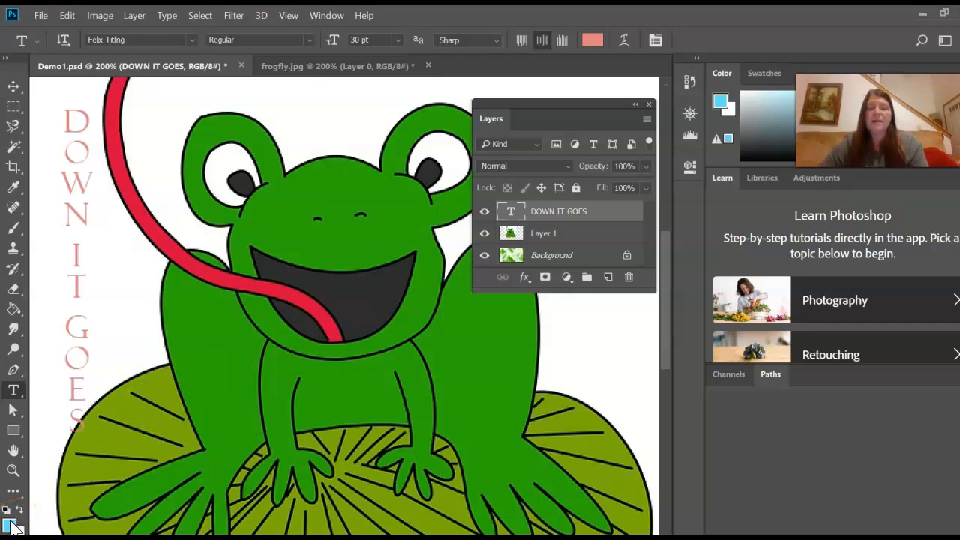
{"action": "left_click", "coordinate": [14, 191]}
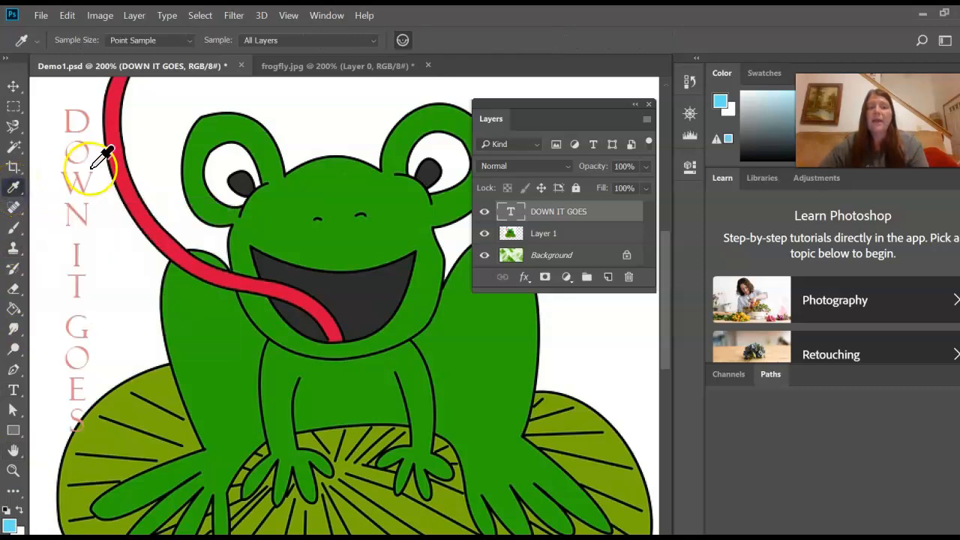
{"action": "left_click", "coordinate": [114, 158]}
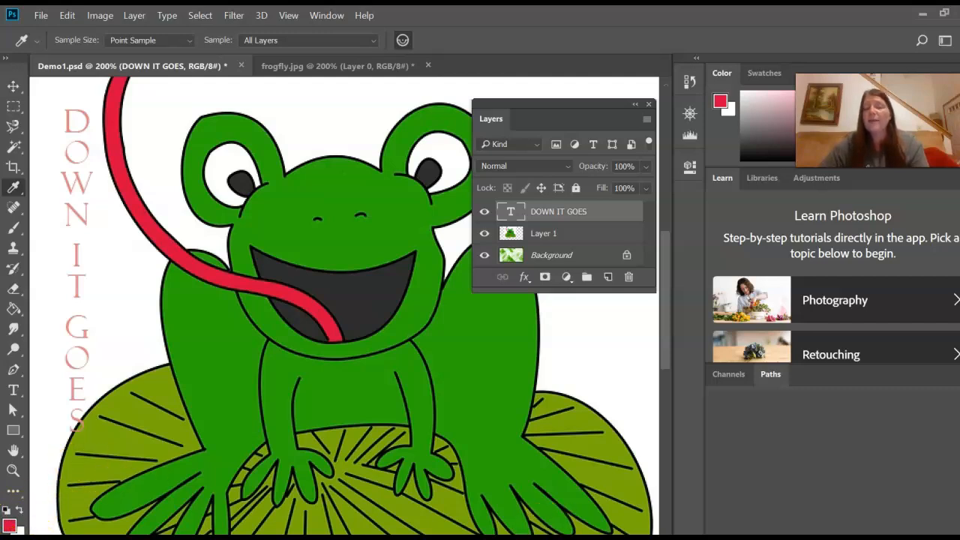
Step: Switch to Photopea and sample the green of the frog's body as the foreground colour with the Eyedropper
{"action": "left_click", "coordinate": [624, 481]}
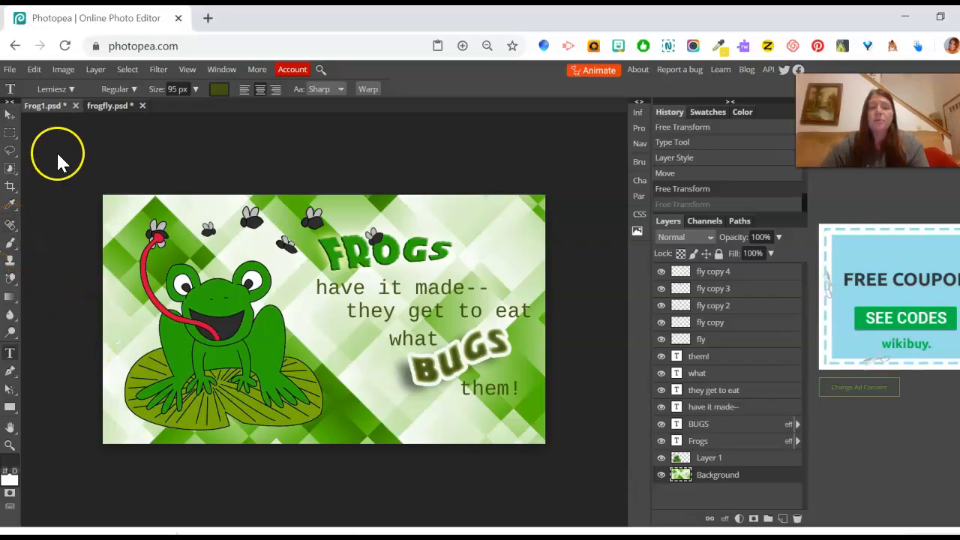
{"action": "left_click", "coordinate": [12, 205]}
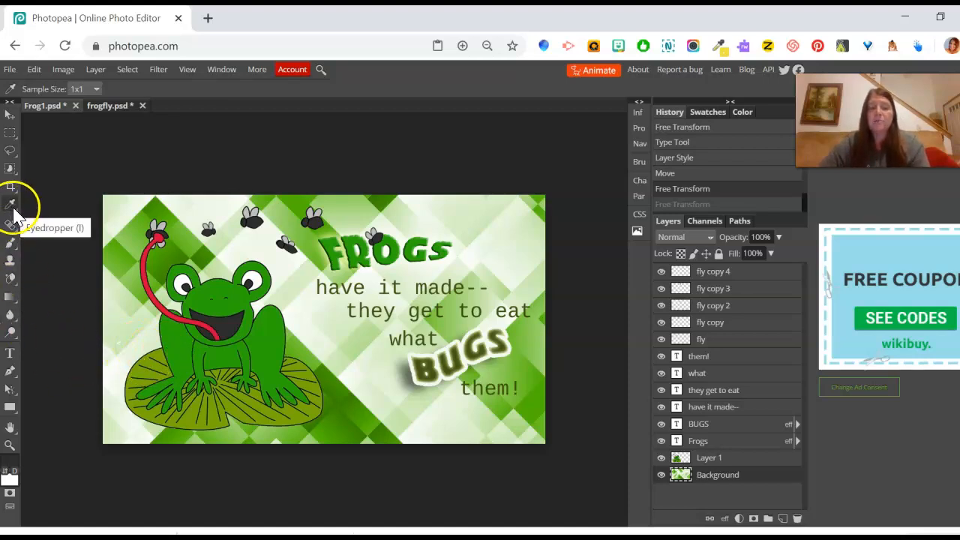
{"action": "left_click", "coordinate": [220, 289]}
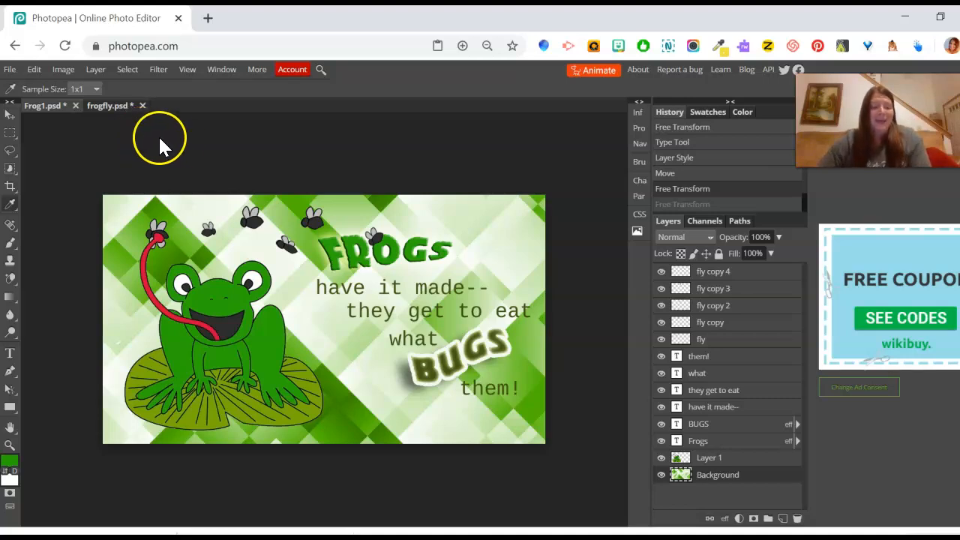
Step: Show the Navigator preview of the composition and examine the available panels and image adjustments
{"action": "left_click", "coordinate": [154, 70]}
{"action": "left_click", "coordinate": [129, 73]}
{"action": "left_click", "coordinate": [104, 72]}
{"action": "mouse_move", "coordinate": [123, 71]}
{"action": "left_click", "coordinate": [152, 66]}
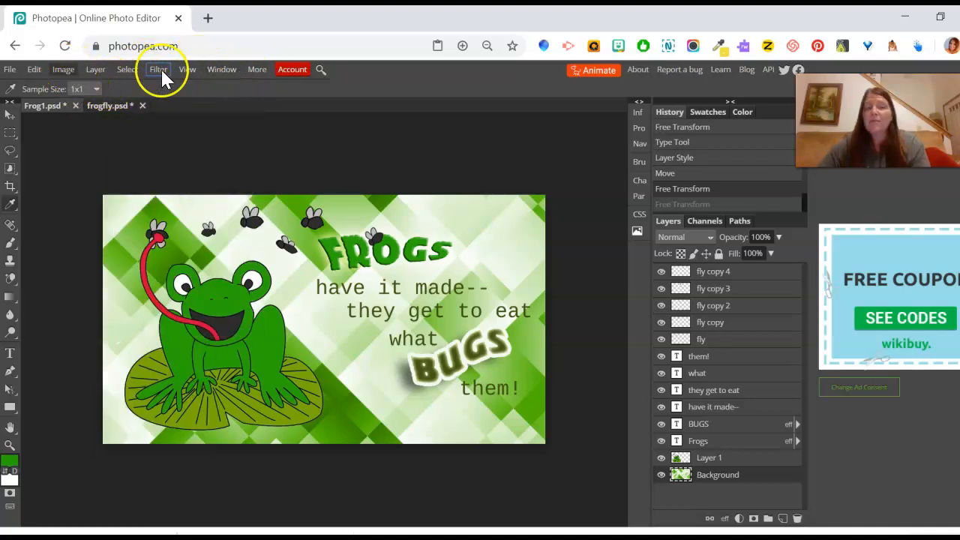
{"action": "left_click", "coordinate": [222, 69]}
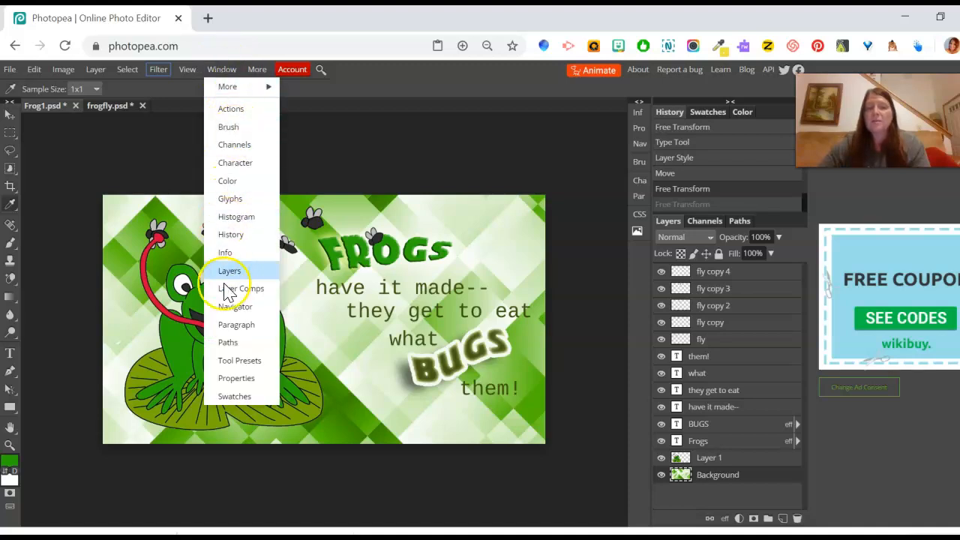
{"action": "left_click", "coordinate": [636, 144]}
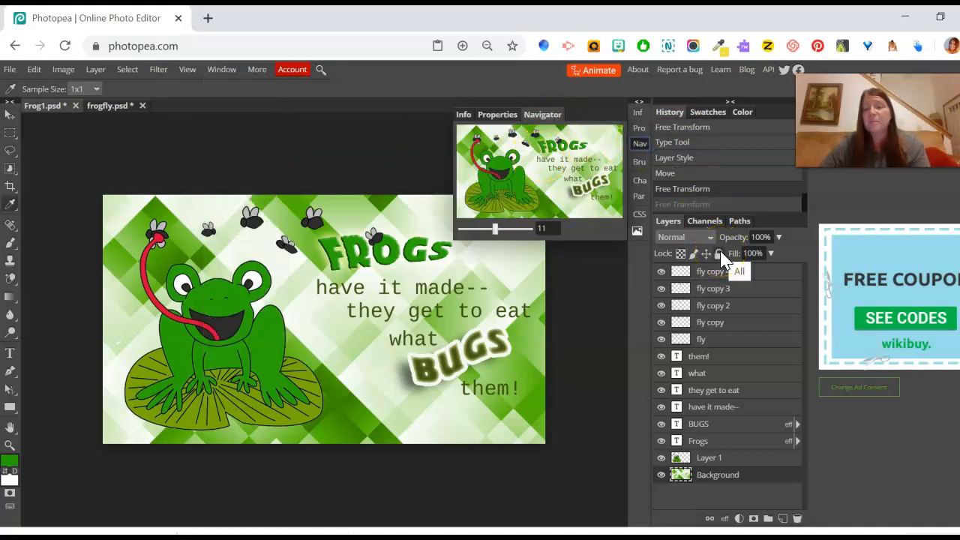
{"action": "left_click", "coordinate": [63, 69]}
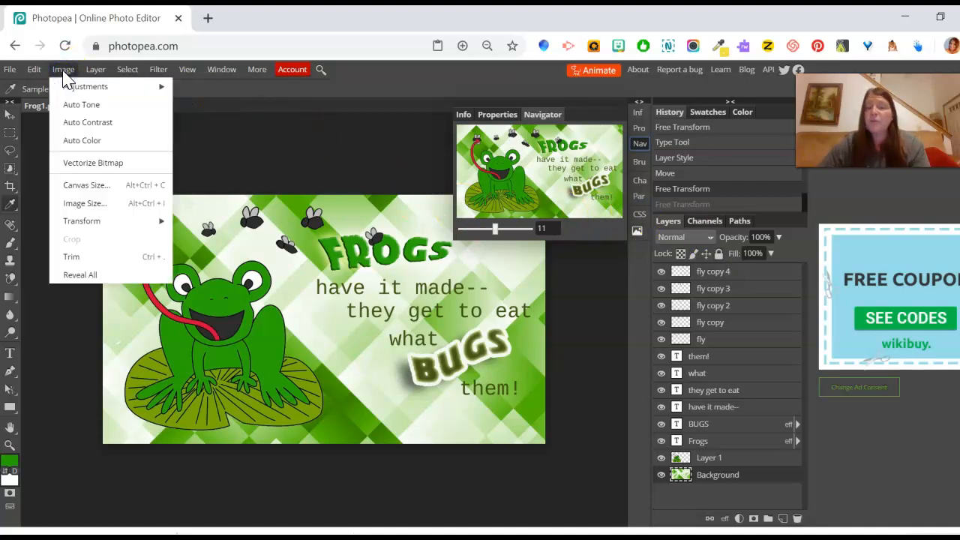
{"action": "mouse_move", "coordinate": [65, 87]}
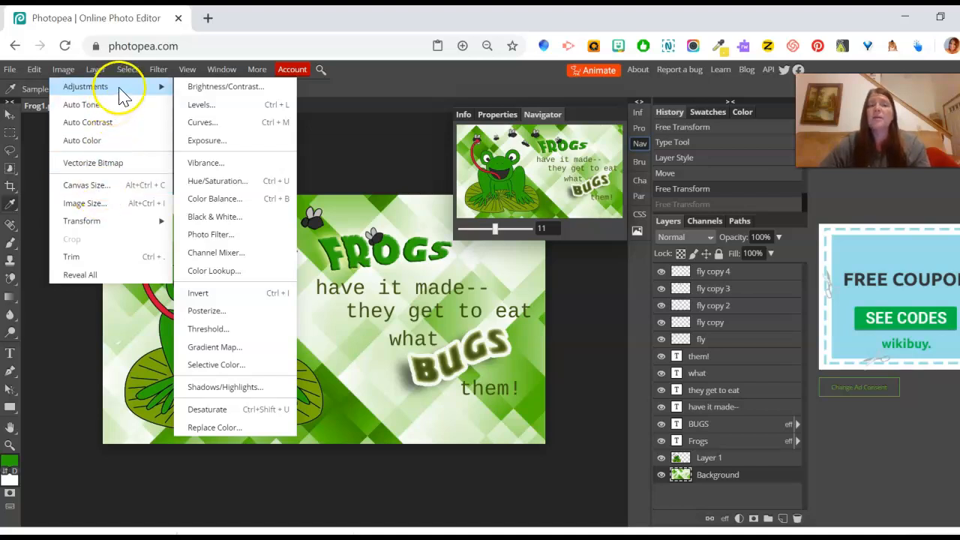
{"action": "left_click", "coordinate": [393, 63]}
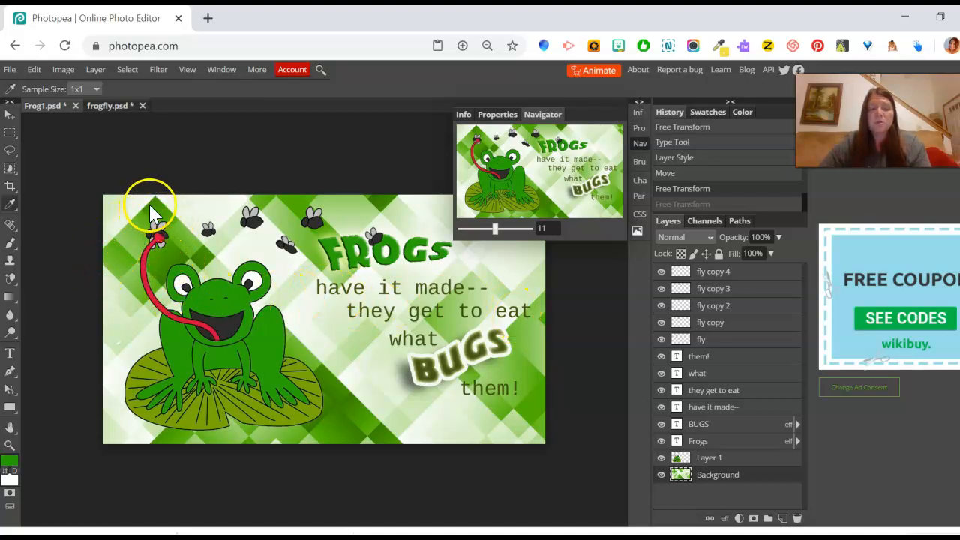
Step: Rotate the "fly copy 3" layer by about 28.7° with Free Transform and apply the transformation
{"action": "left_click", "coordinate": [712, 291]}
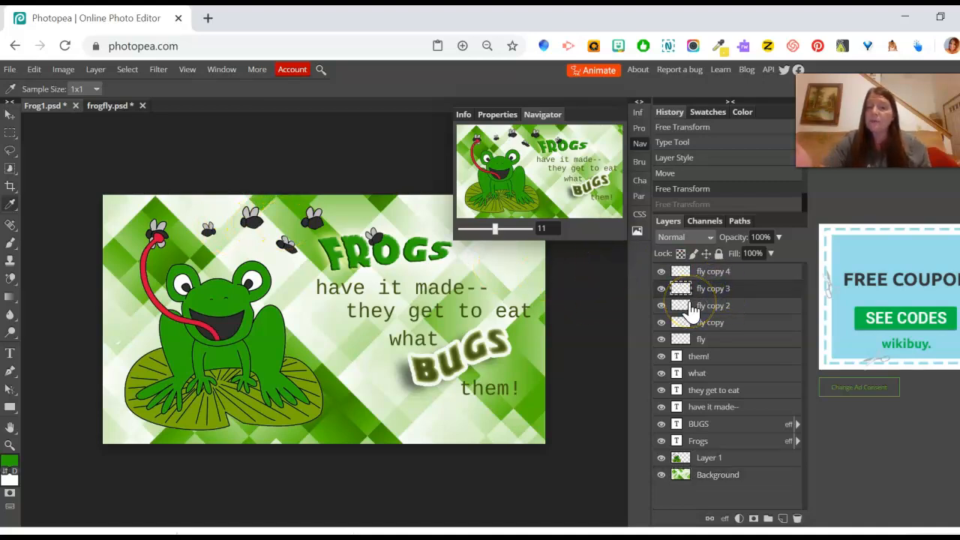
{"action": "key", "text": "ctrl+t"}
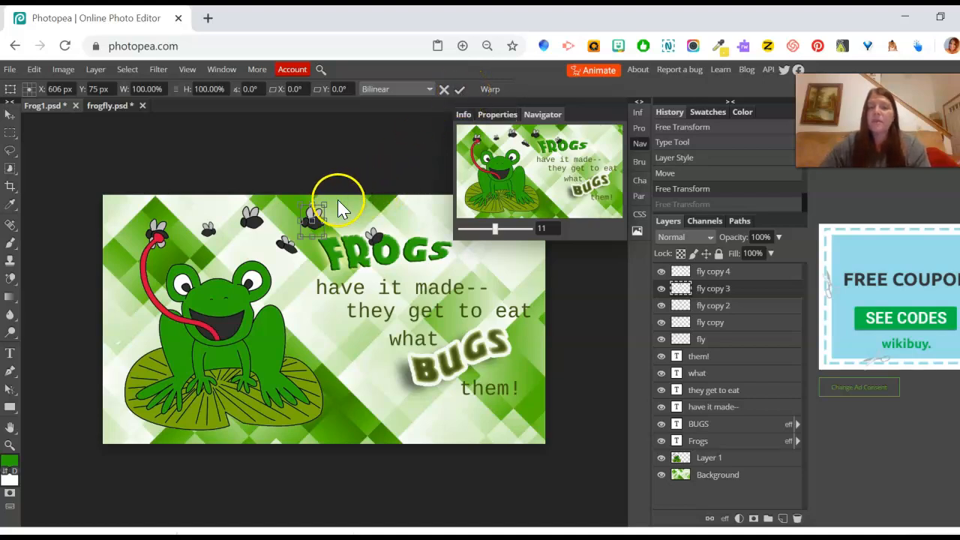
{"action": "left_click_drag", "start_coordinate": [325, 198], "coordinate": [351, 222]}
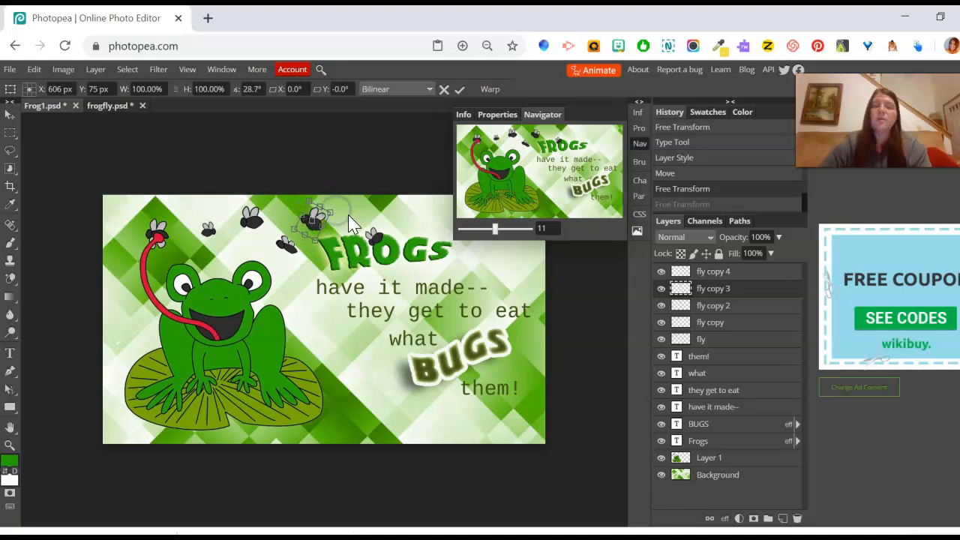
{"action": "left_click", "coordinate": [459, 90]}
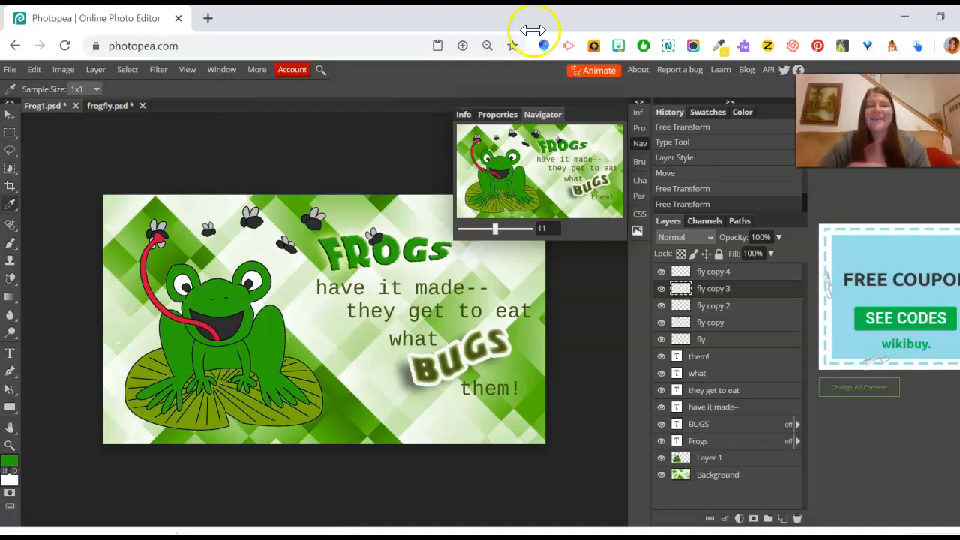
Step: Save the composition as a PSD named Frog2.psd in the Basics Frog Demo folder
{"action": "left_click", "coordinate": [10, 69]}
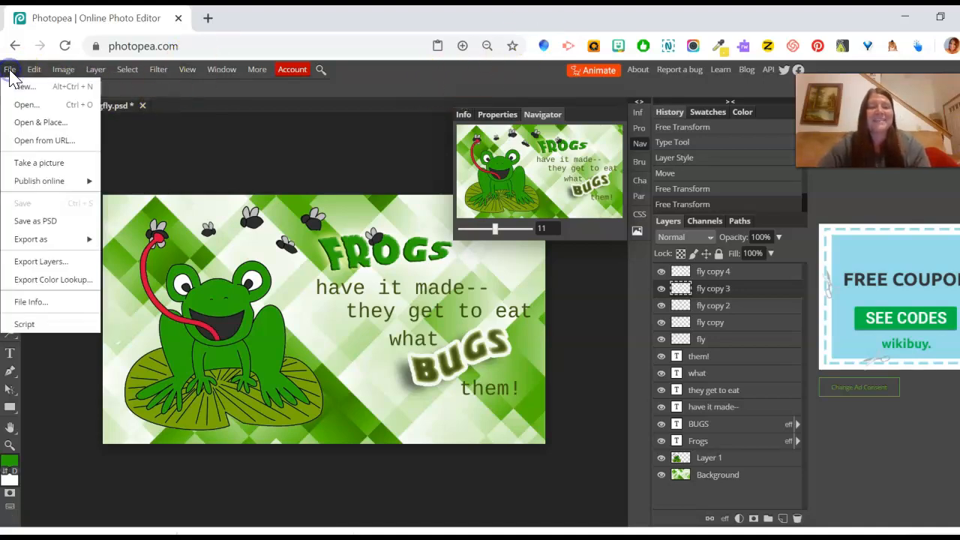
{"action": "left_click", "coordinate": [49, 222]}
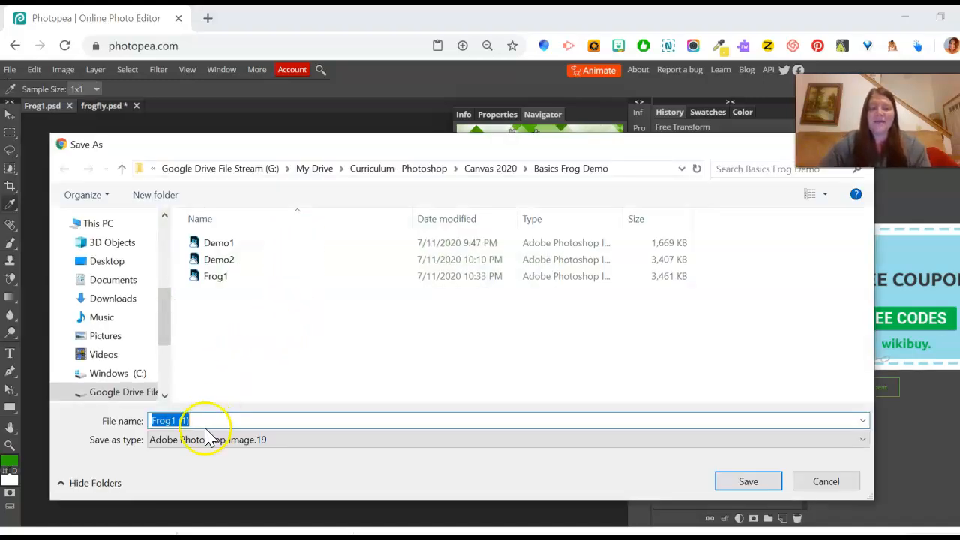
{"action": "type", "text": "Frog2h"}
{"action": "key", "text": "BackSpace"}
{"action": "type", "text": ".psd"}
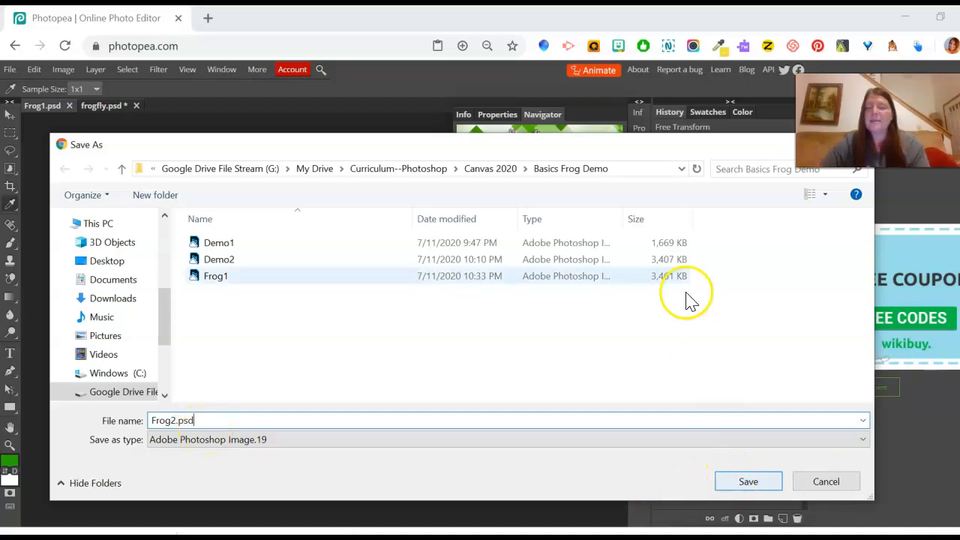
{"action": "left_click", "coordinate": [747, 481]}
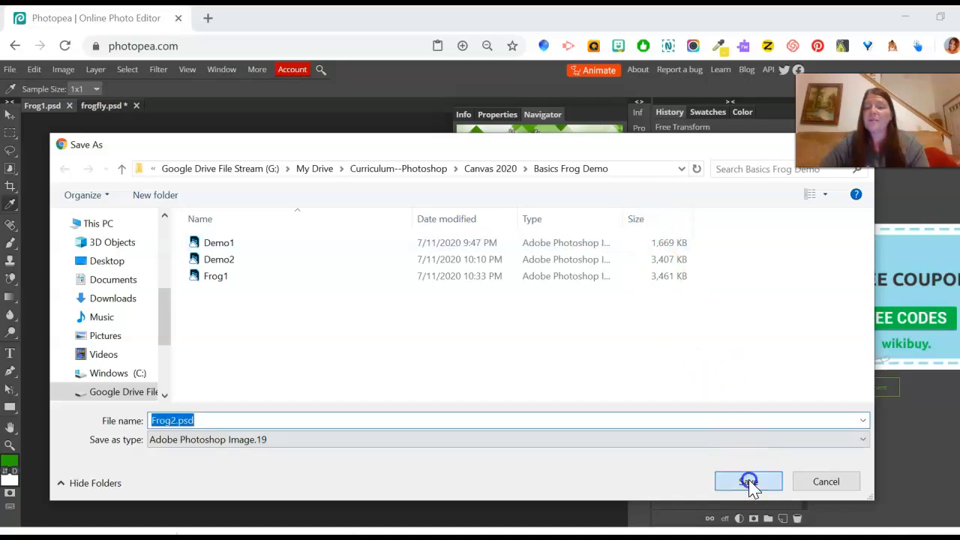